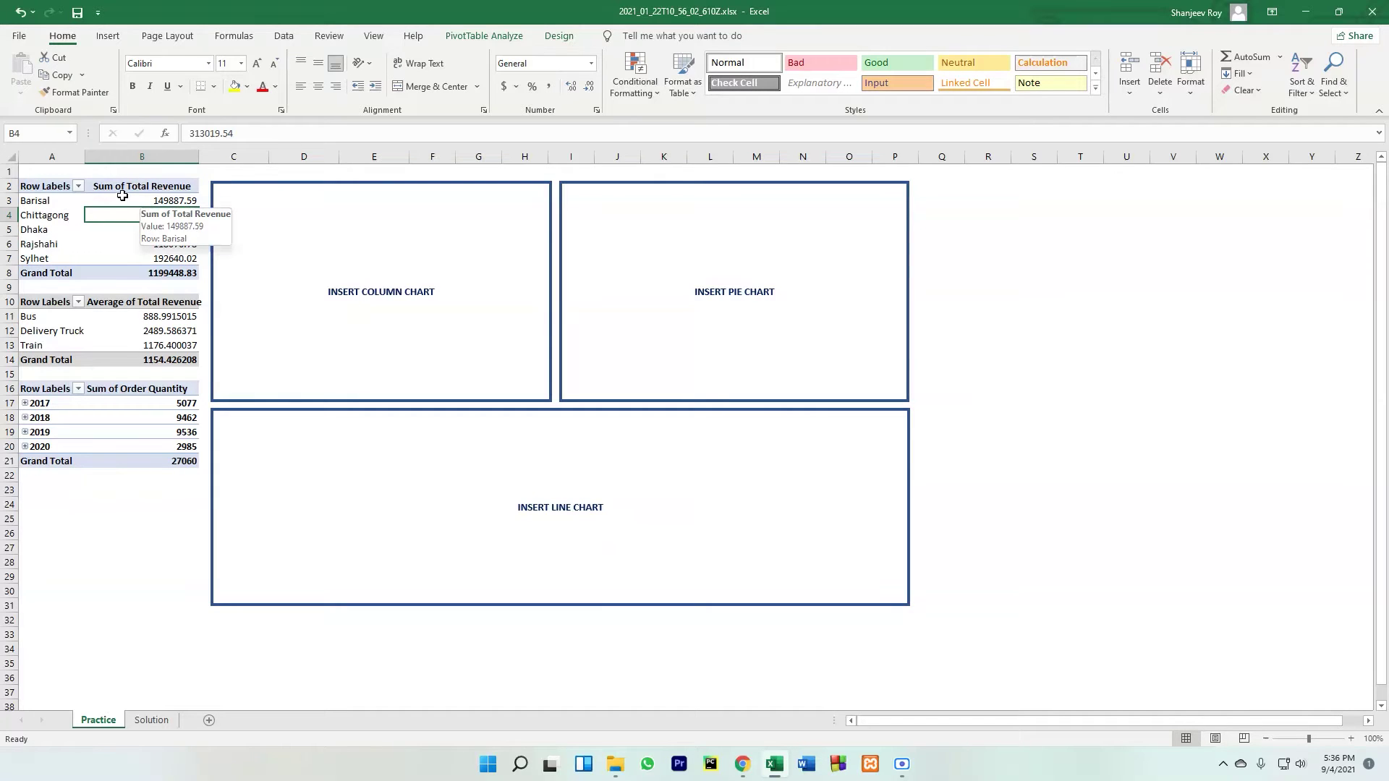
Examine the three pivot tables of city revenue, delivery mode revenue and yearly order quantity, including the quarters under 2017
click(169, 201)
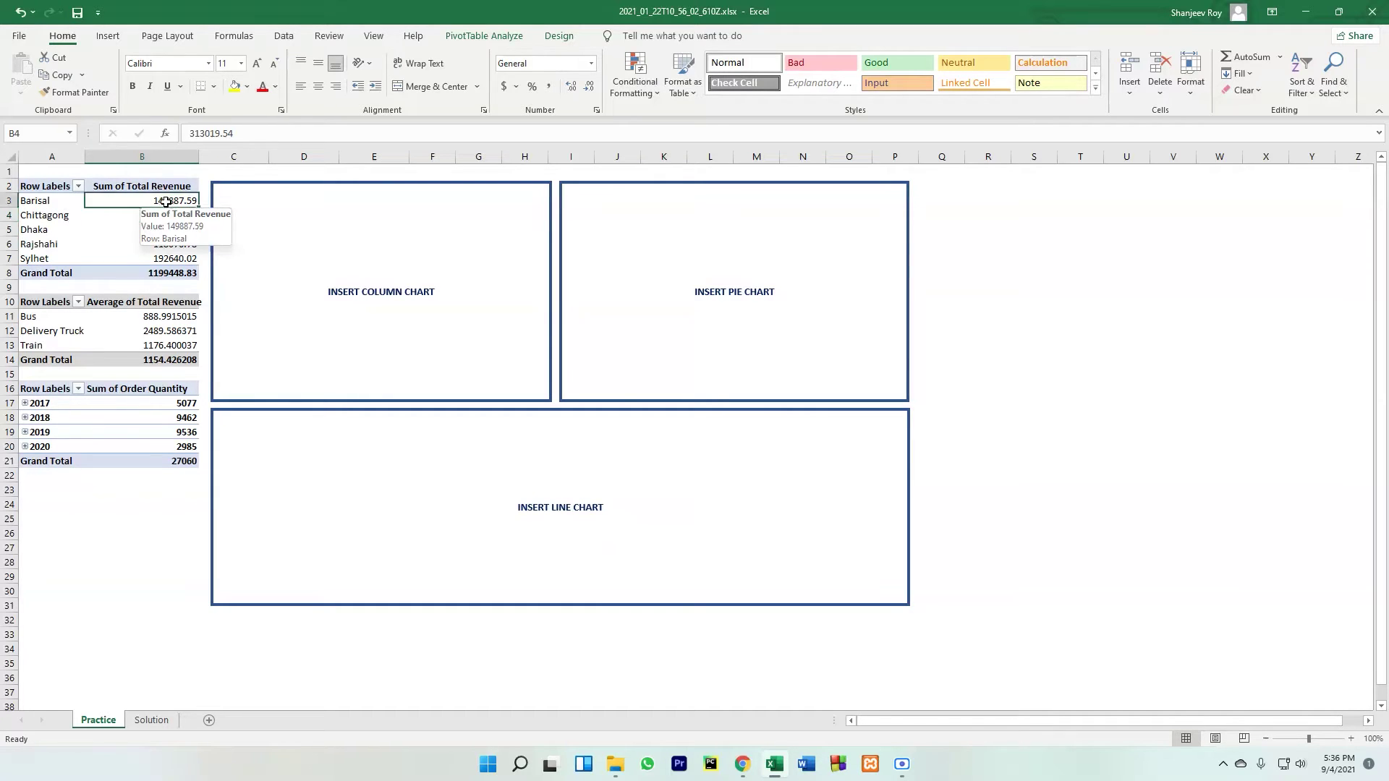
click(49, 331)
click(46, 317)
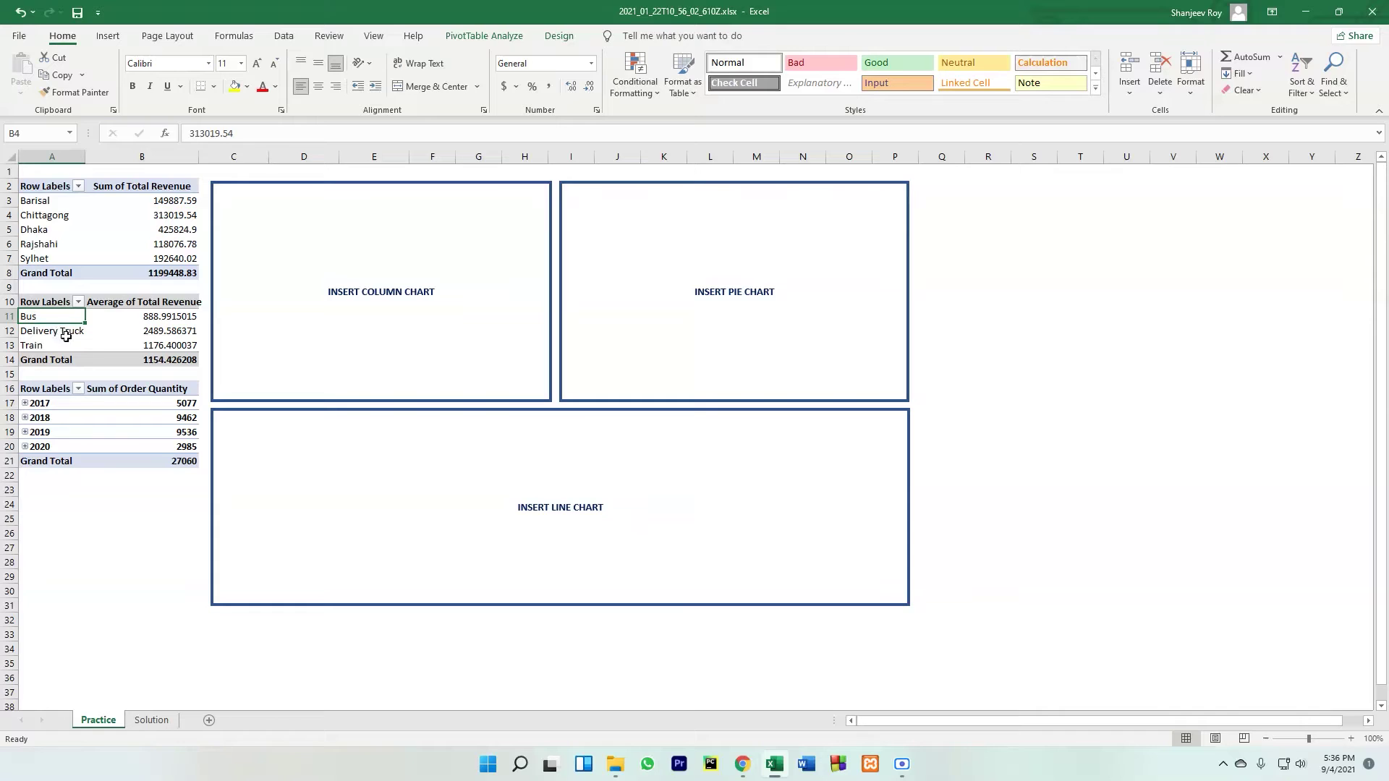
click(165, 318)
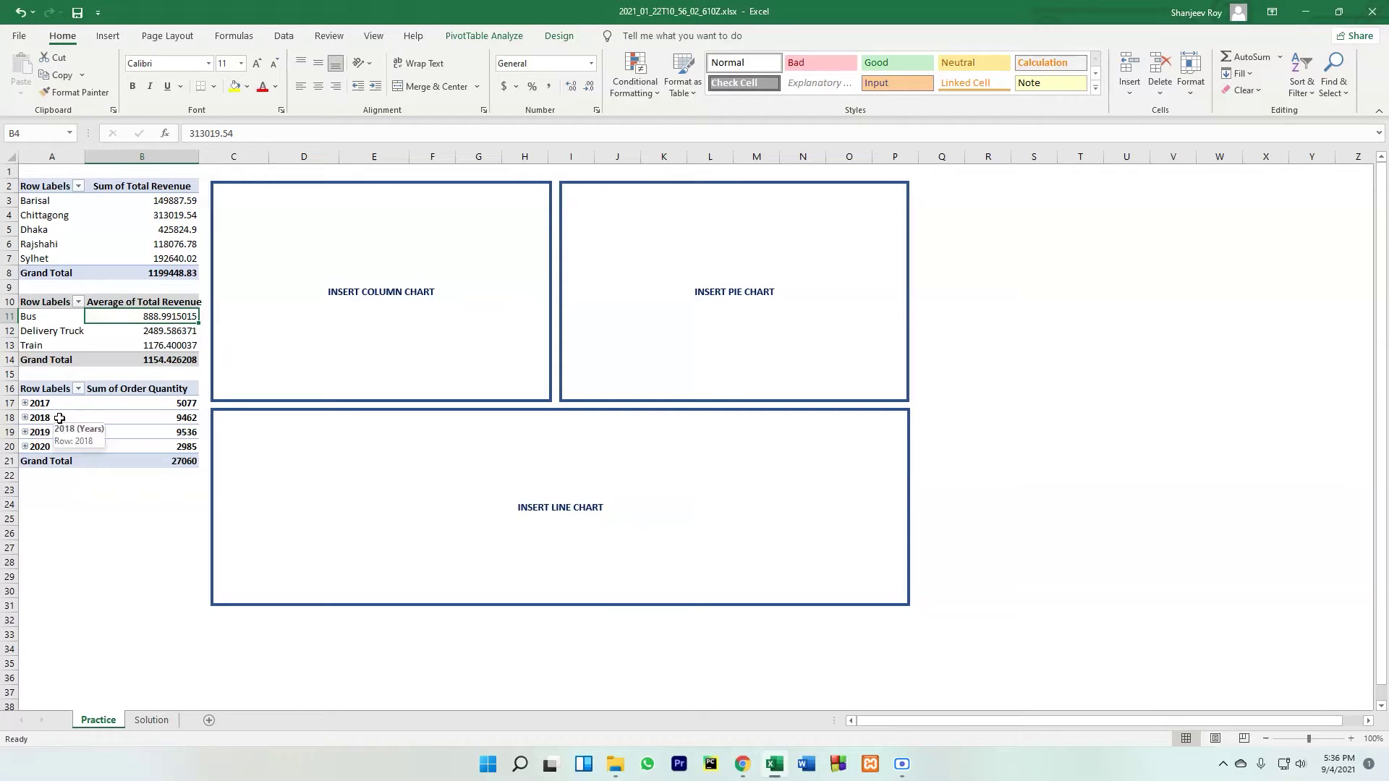
click(25, 404)
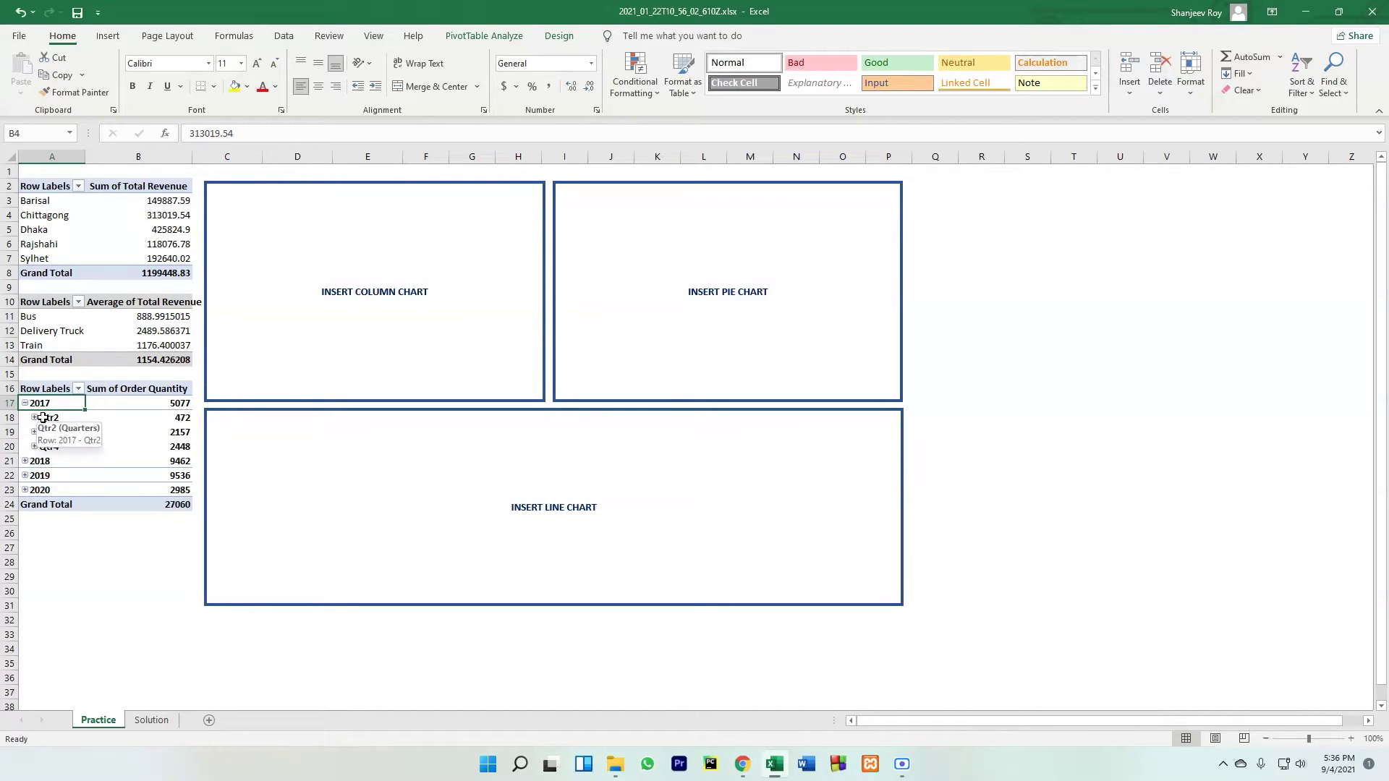
click(25, 403)
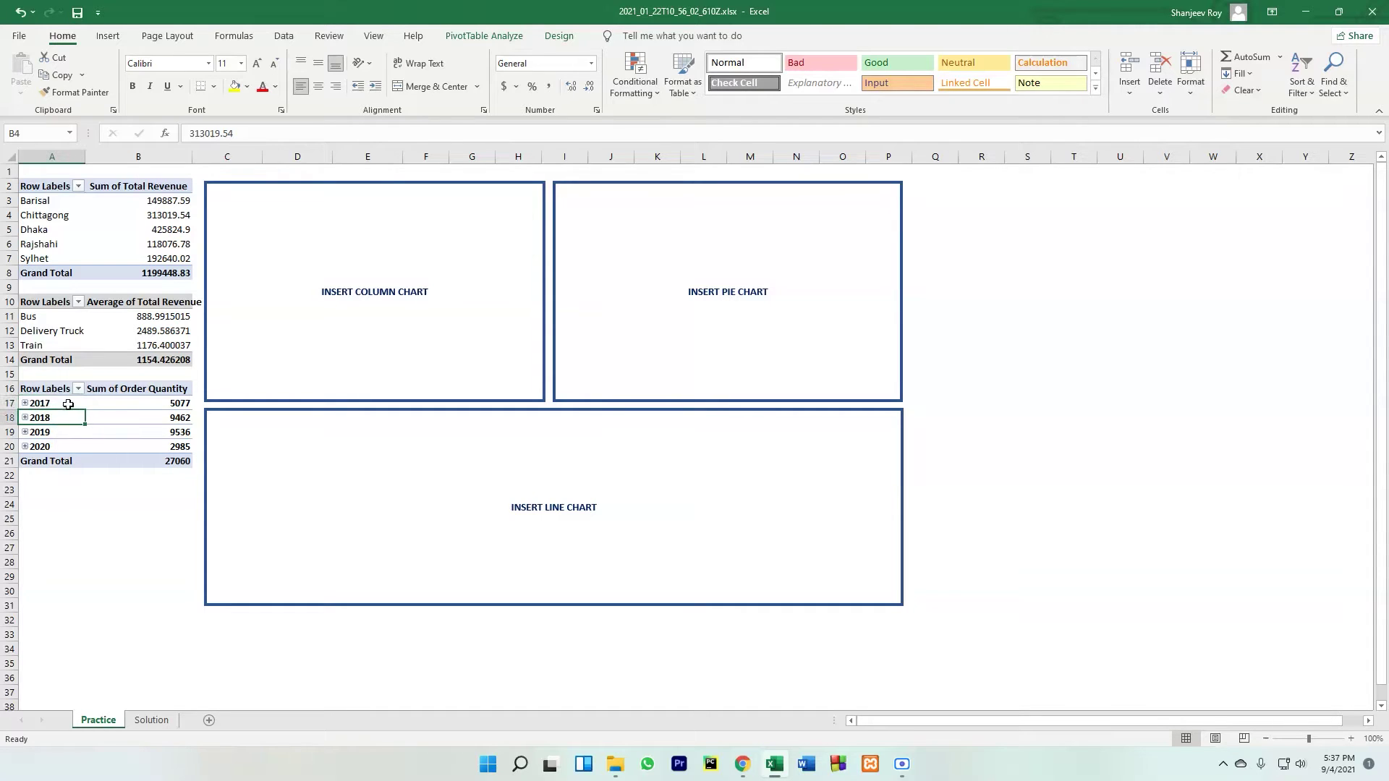
click(152, 403)
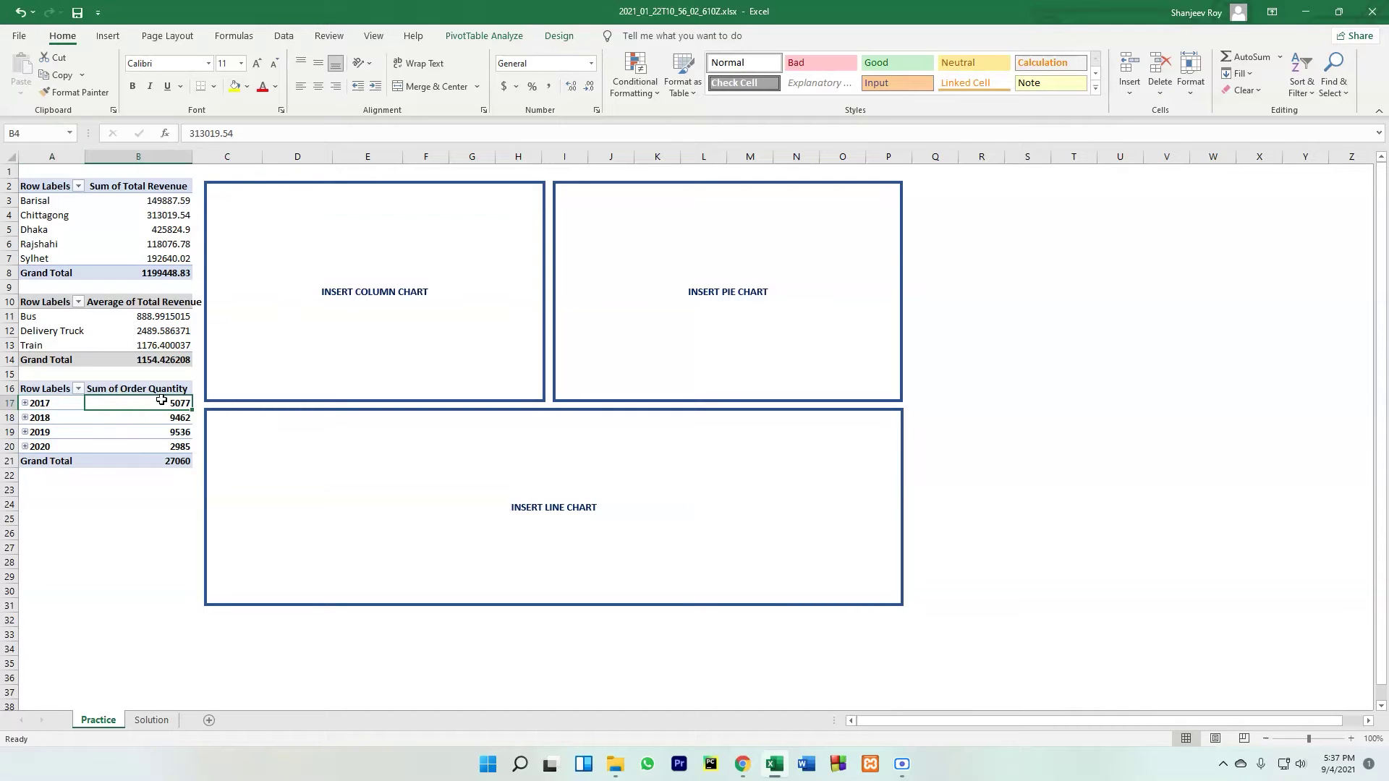
click(158, 421)
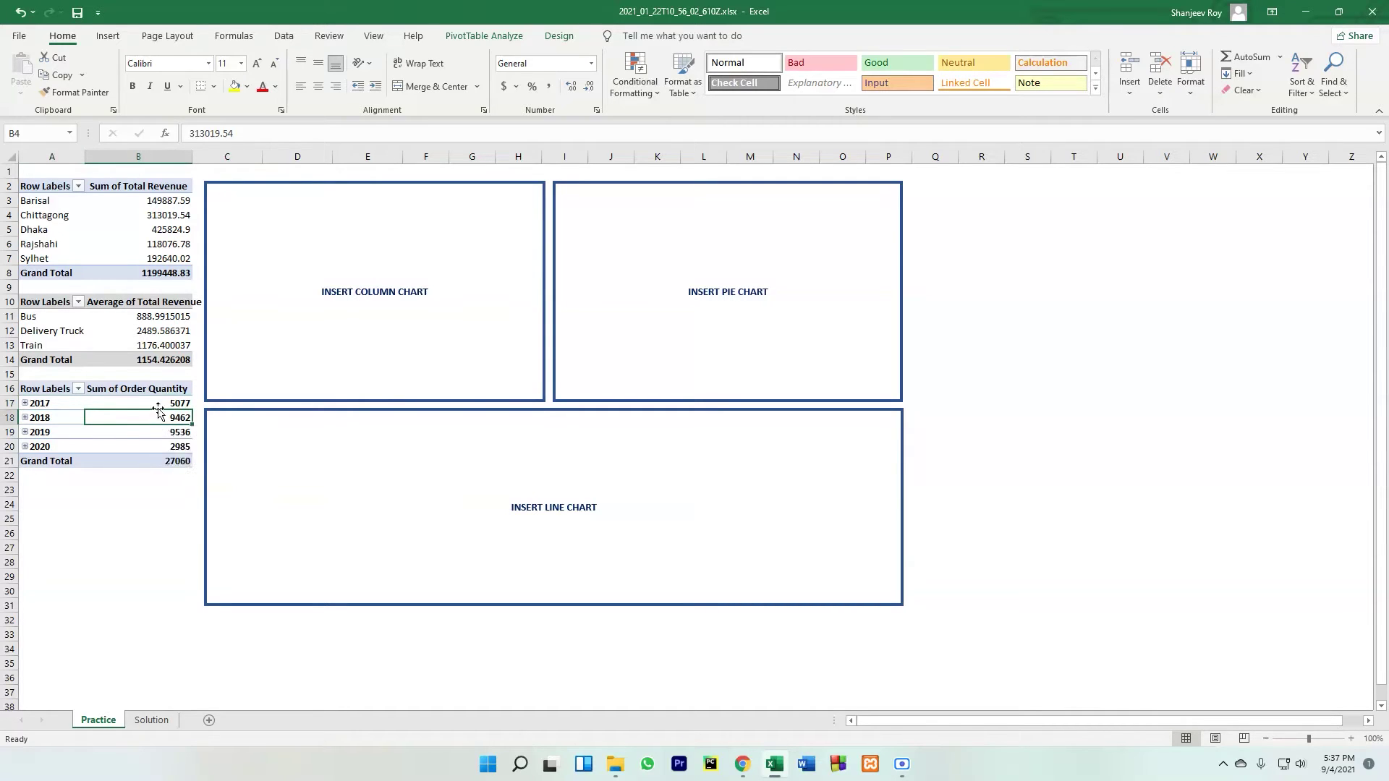
Insert a clustered column PivotChart from the Sum of Total Revenue pivot table, enlarged to about 3.25" high by 6.14" wide
click(165, 203)
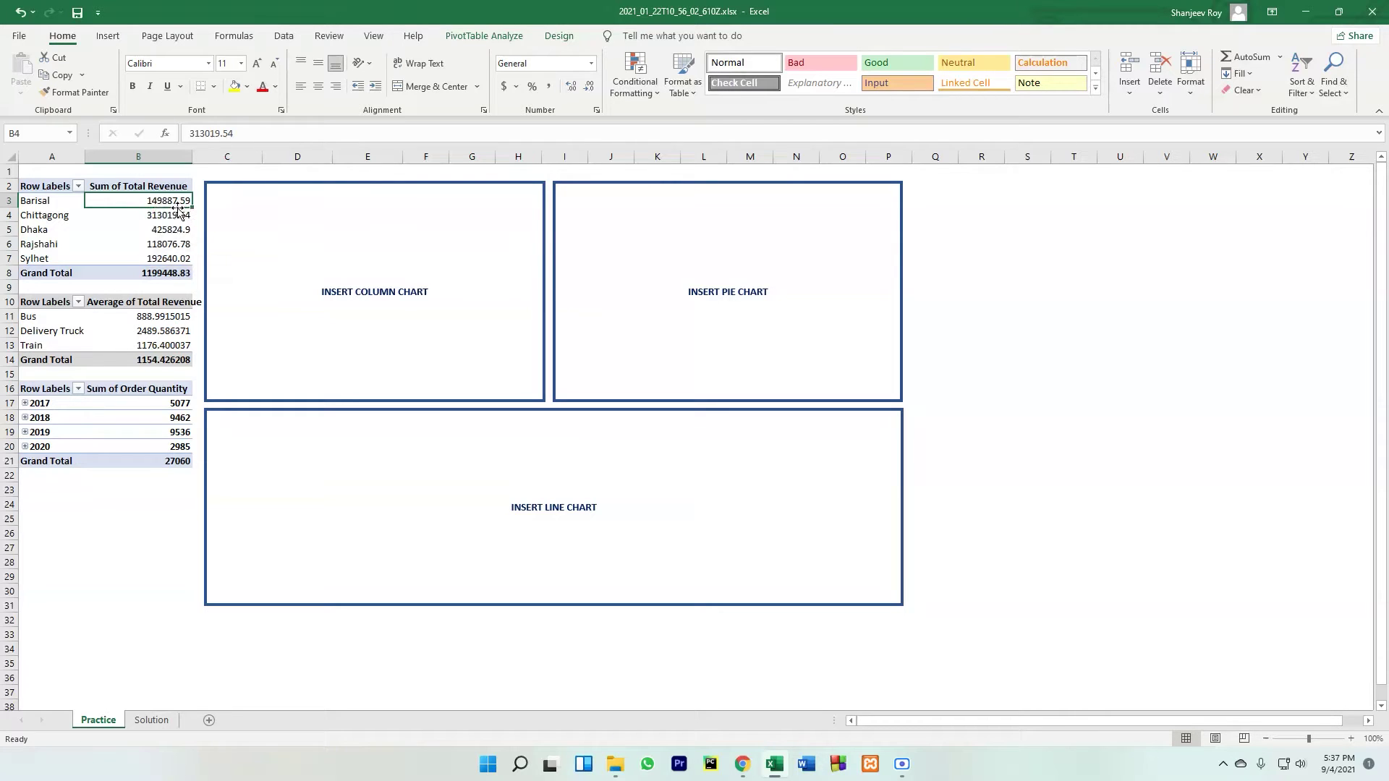
click(499, 42)
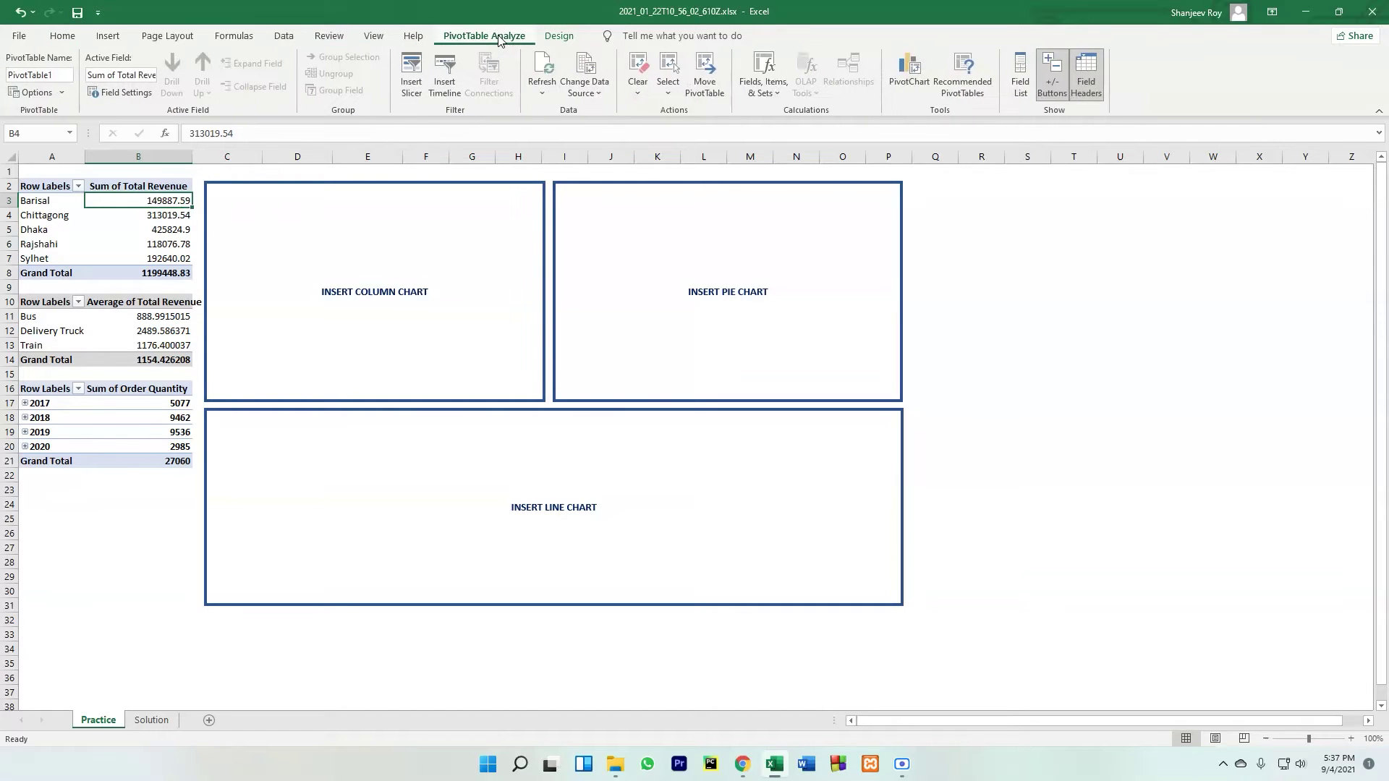
click(911, 73)
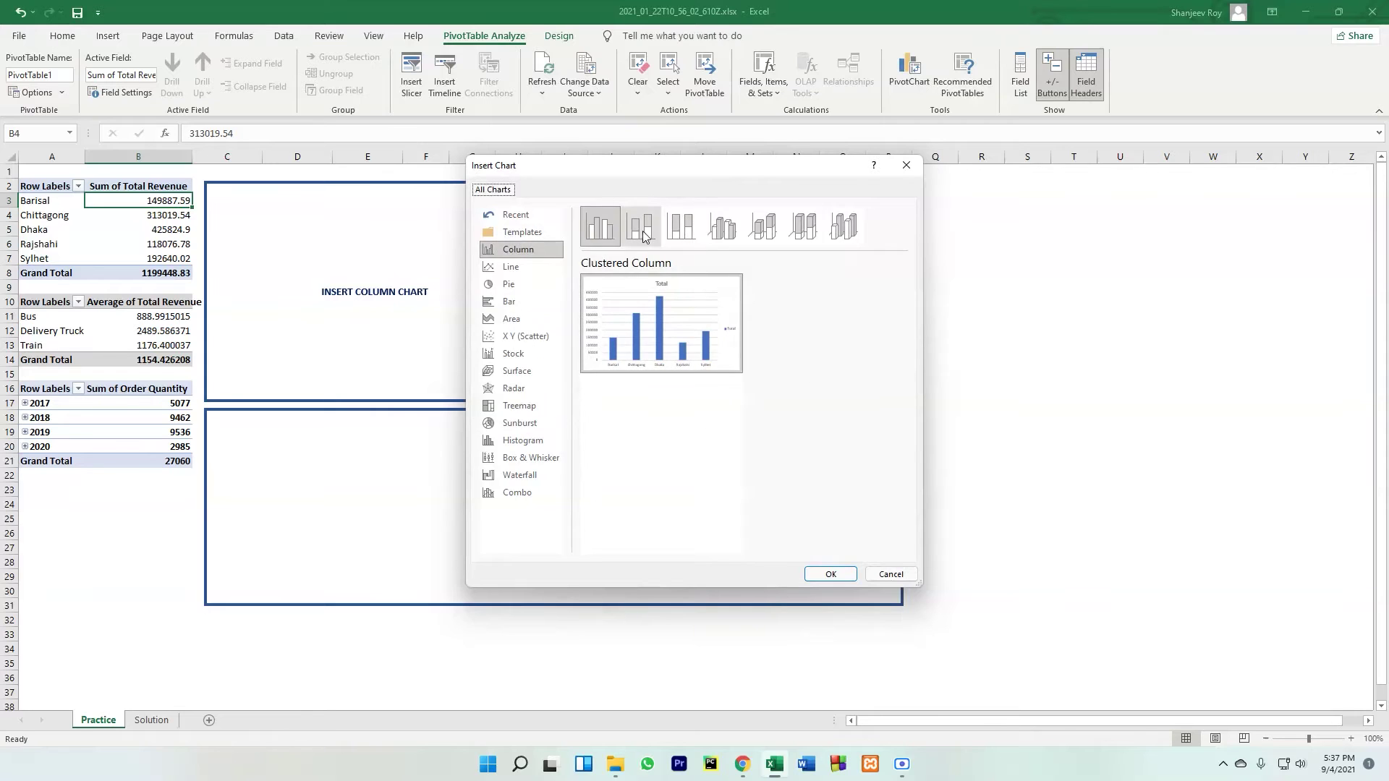
click(842, 576)
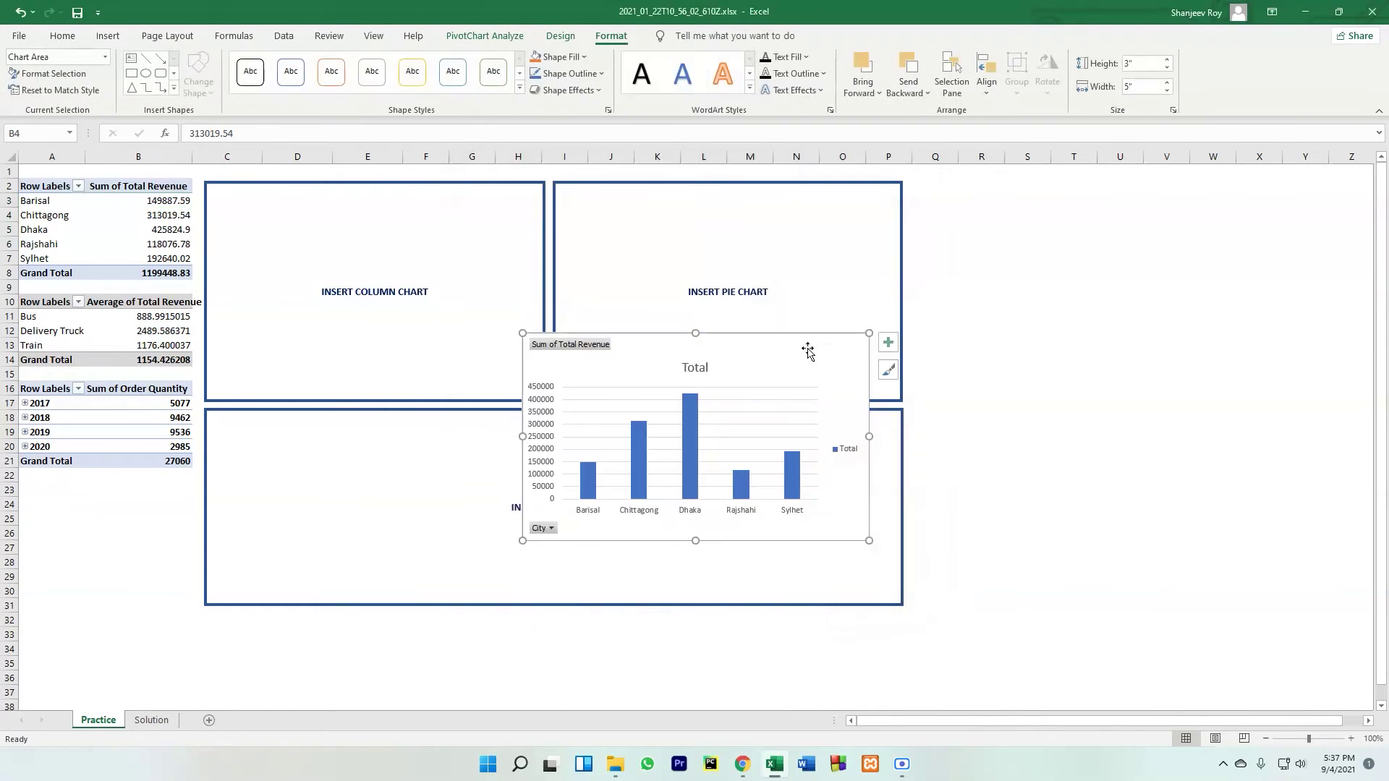
drag(868, 335, 682, 261)
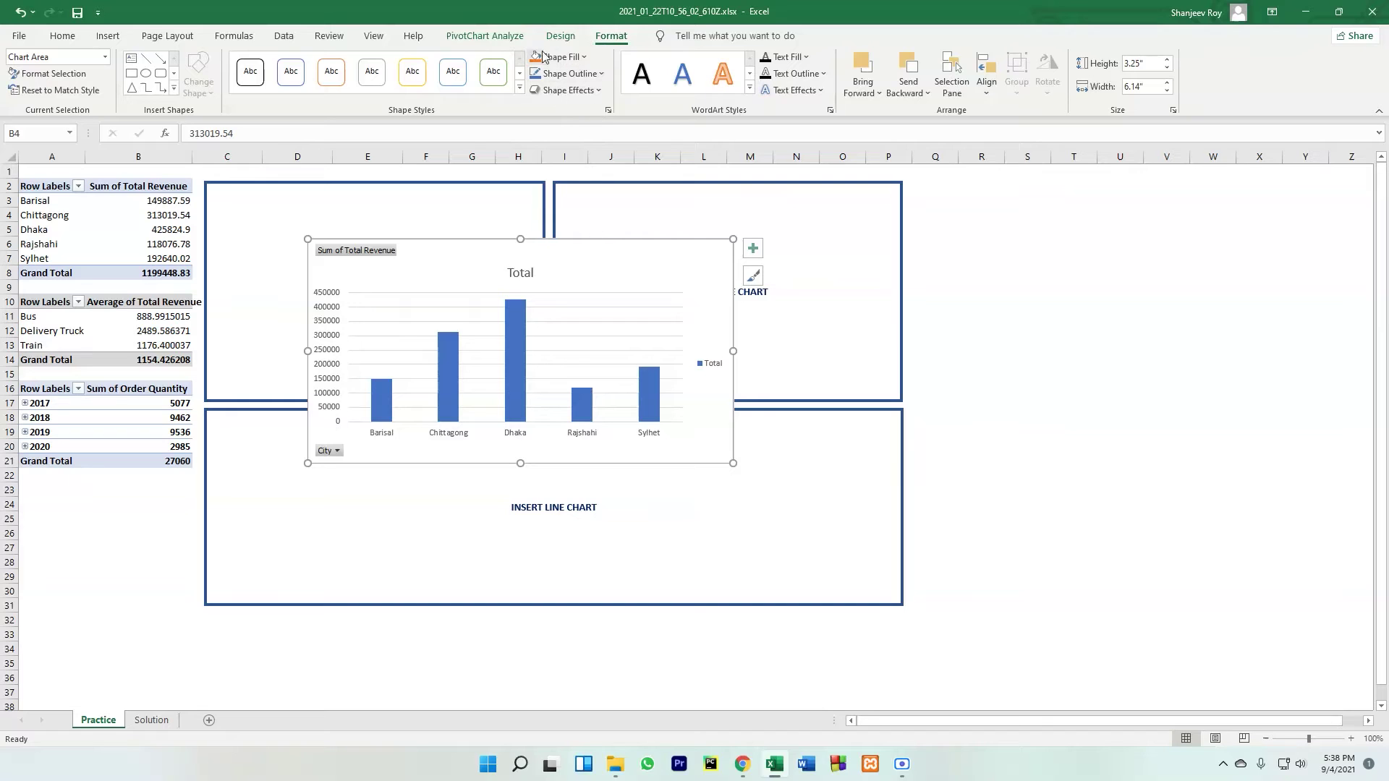
Give the column chart the grey gradient style and the quick layout with a data table and vertical axis title
click(559, 36)
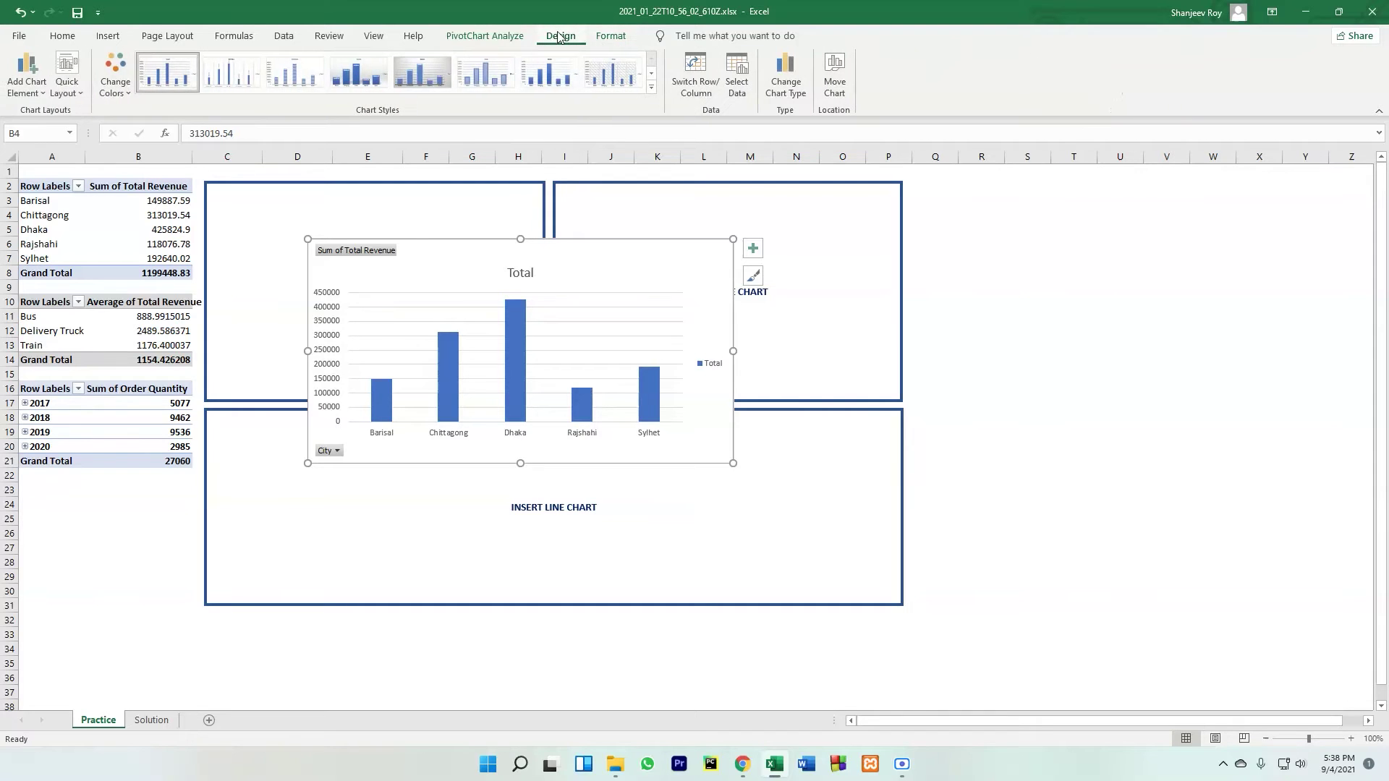
click(428, 75)
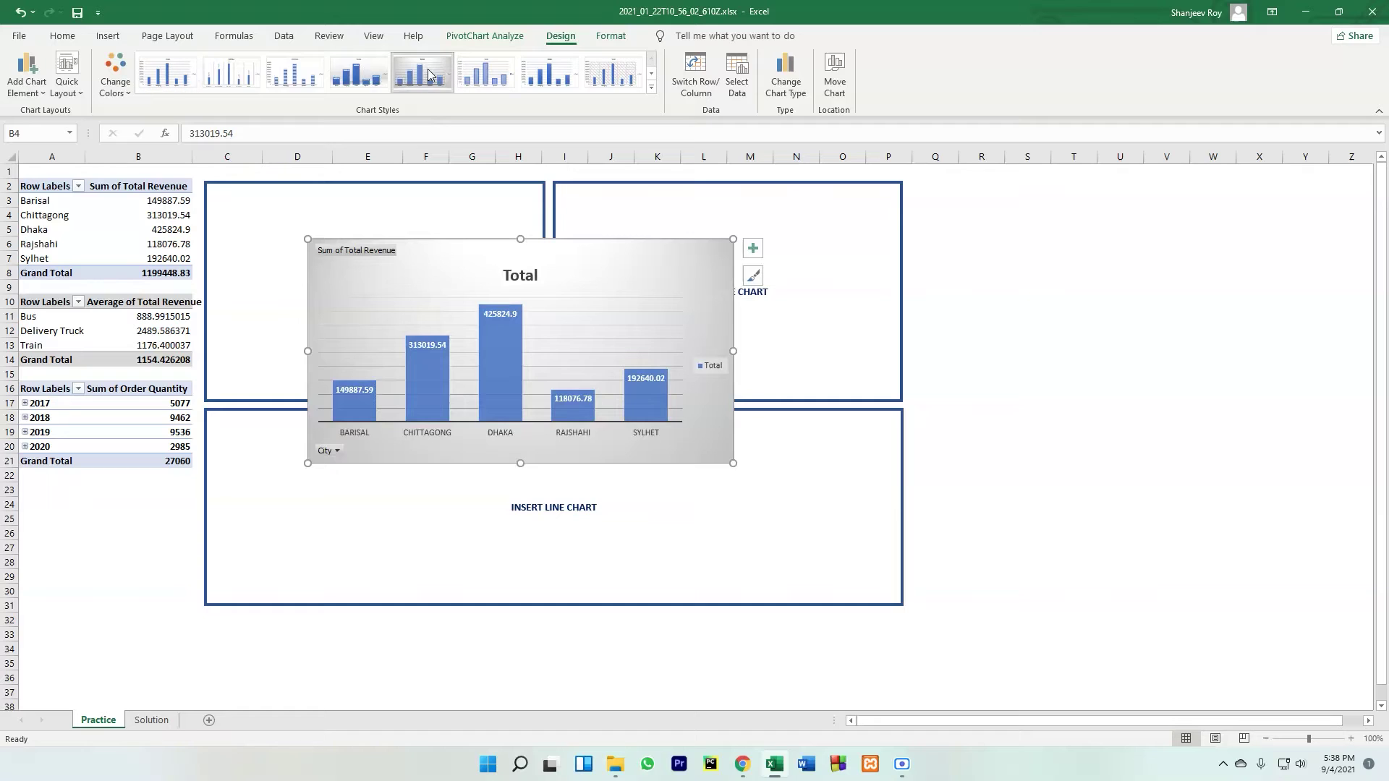
click(120, 89)
click(120, 89)
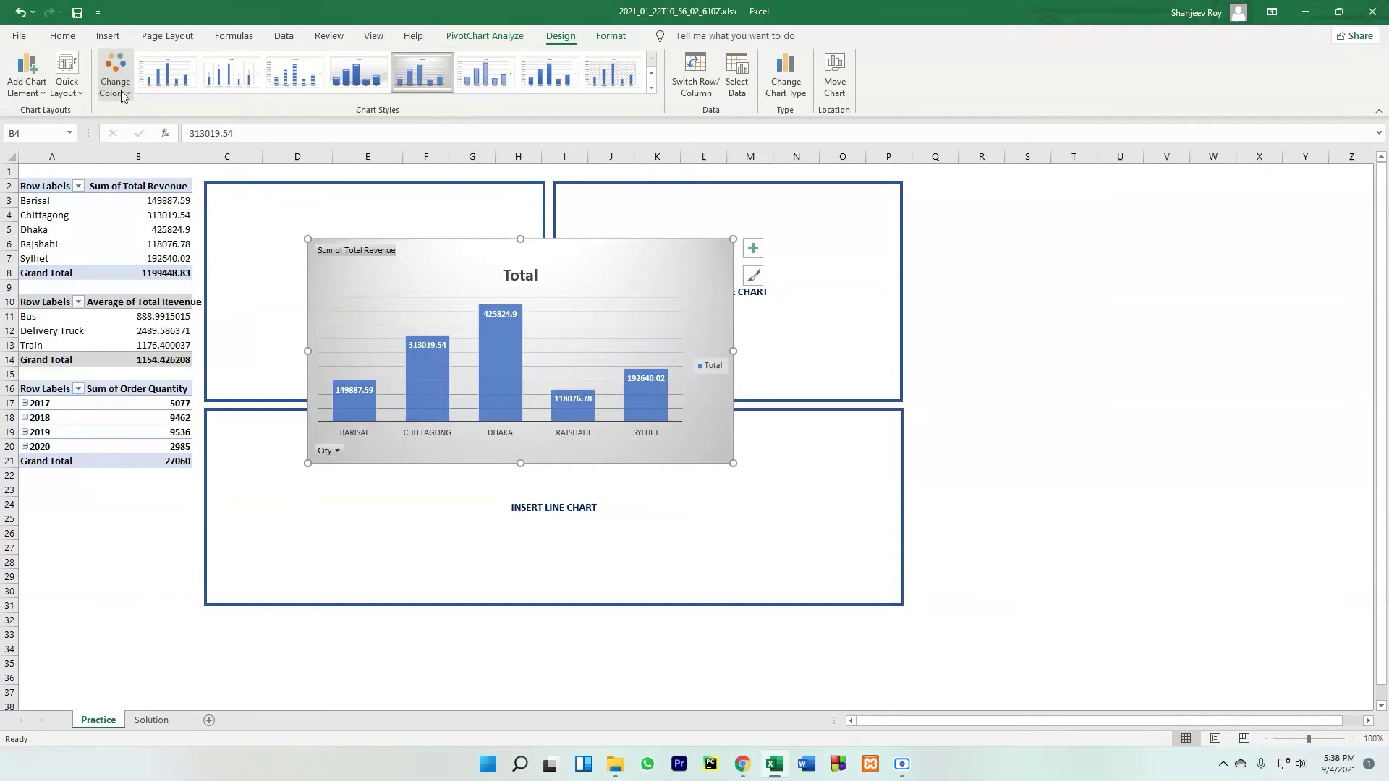
click(67, 83)
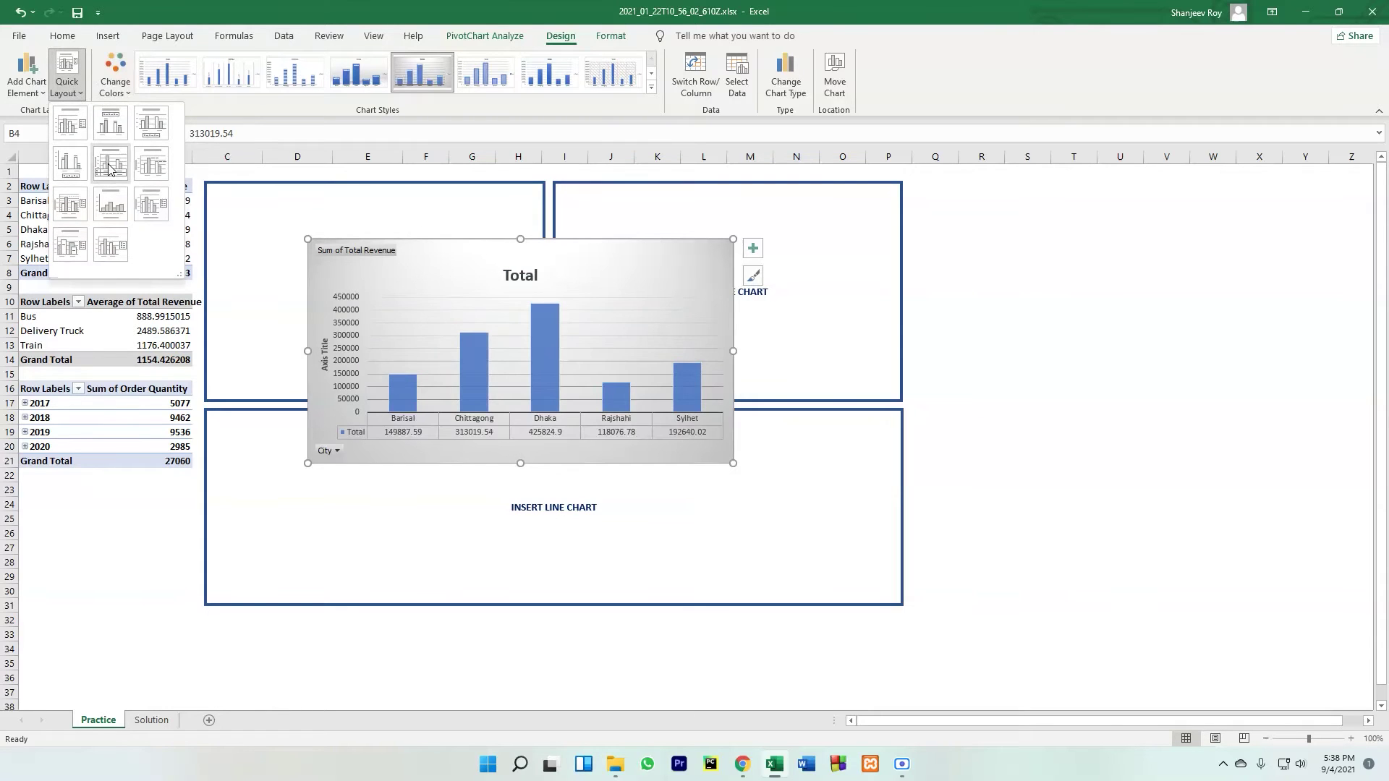
click(110, 168)
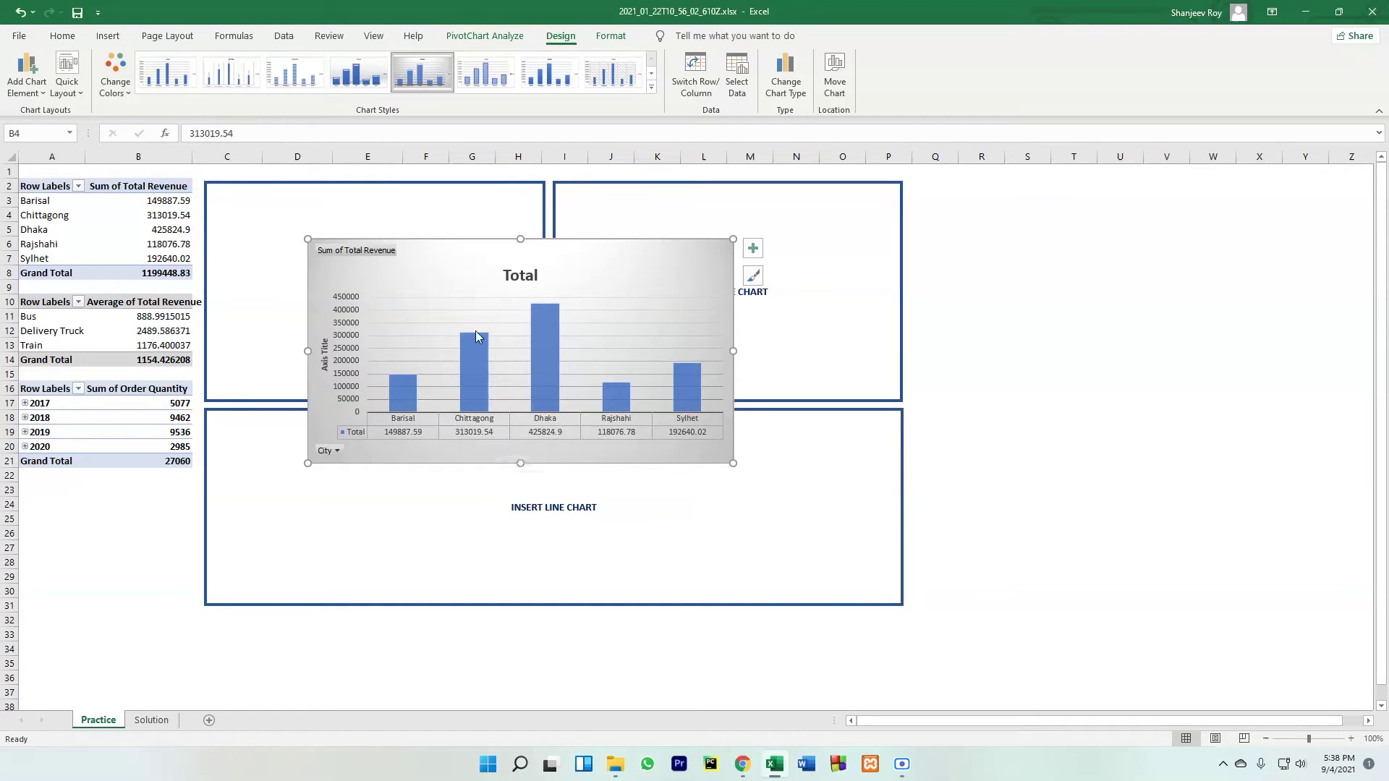
Fit the column chart inside the INSERT COLUMN CHART frame and change its title to "City"
drag(697, 263, 597, 206)
mouse_move(632, 296)
mouse_down()
mouse_move(566, 285)
mouse_move(543, 391)
mouse_up()
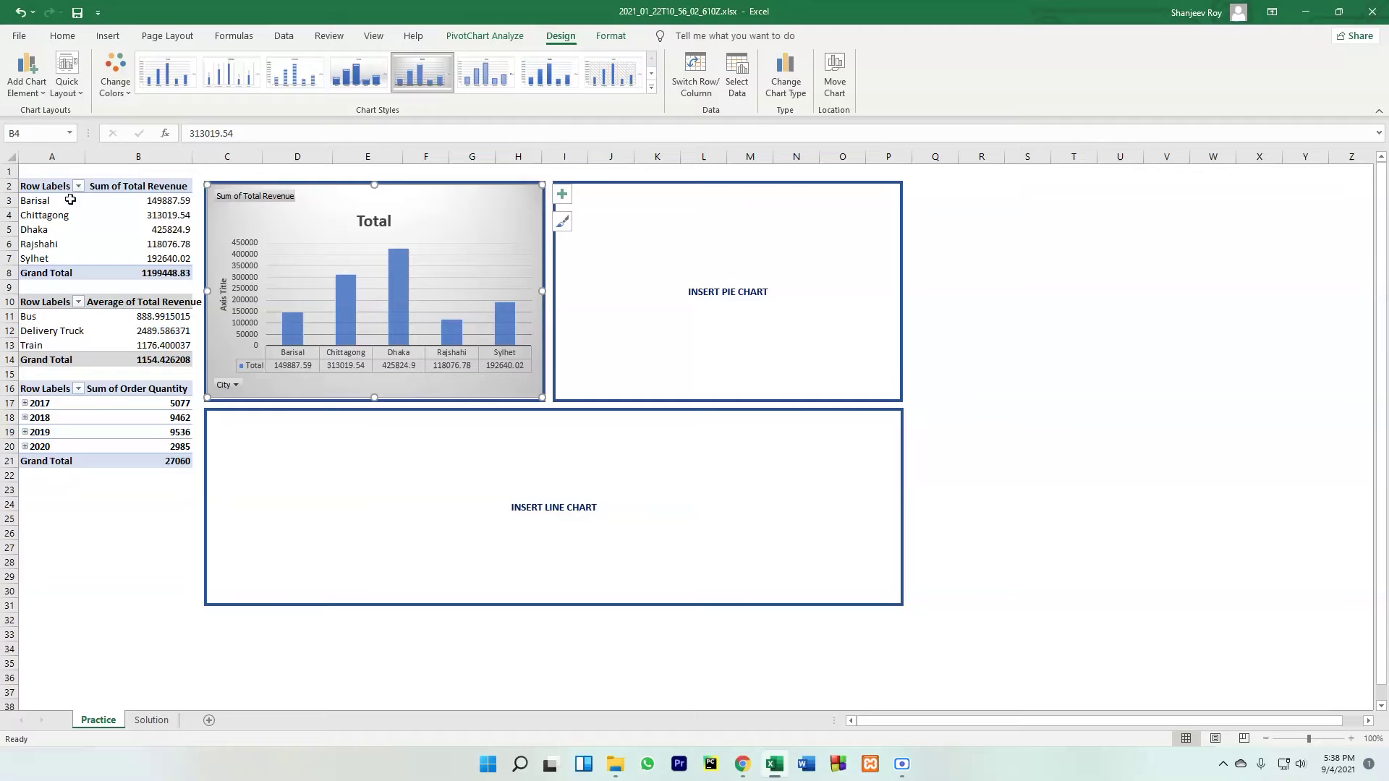
click(383, 224)
double_click(383, 222)
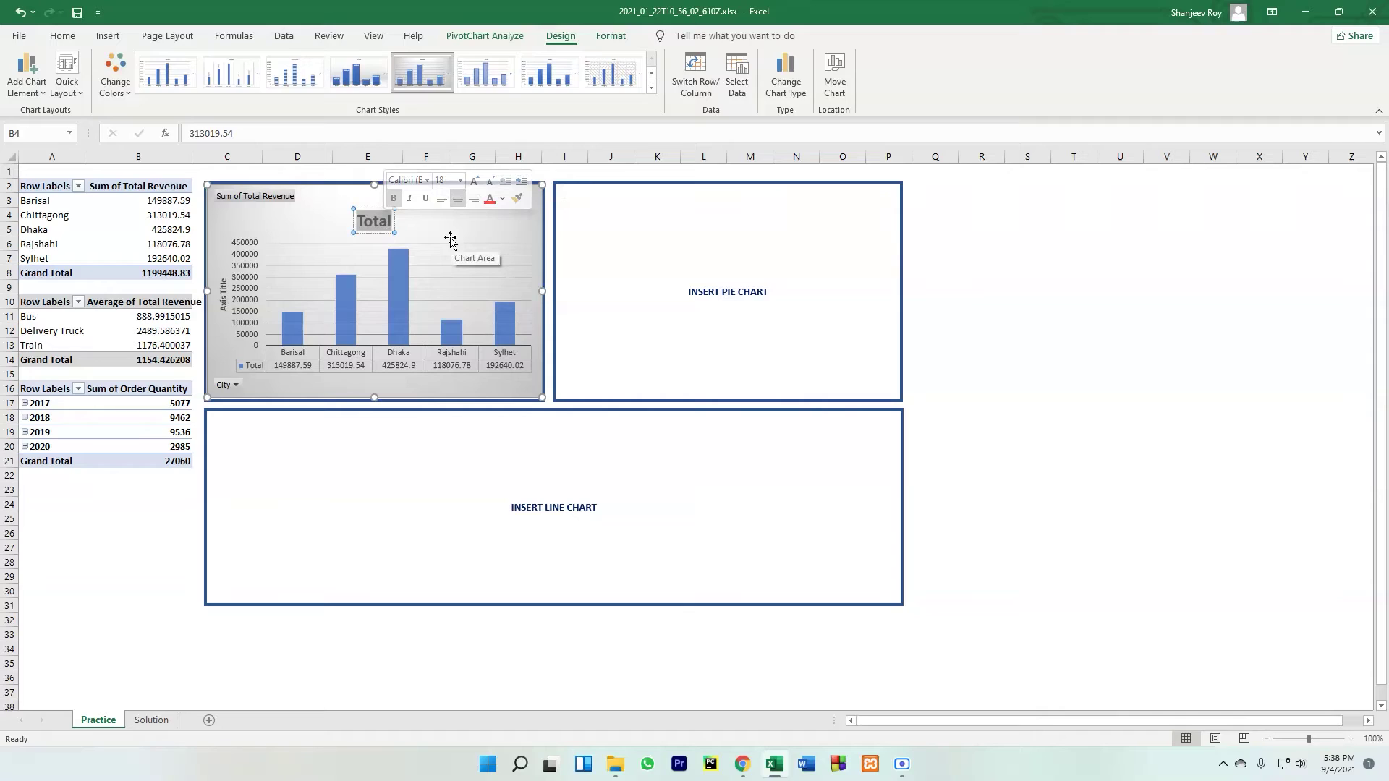
text(City)
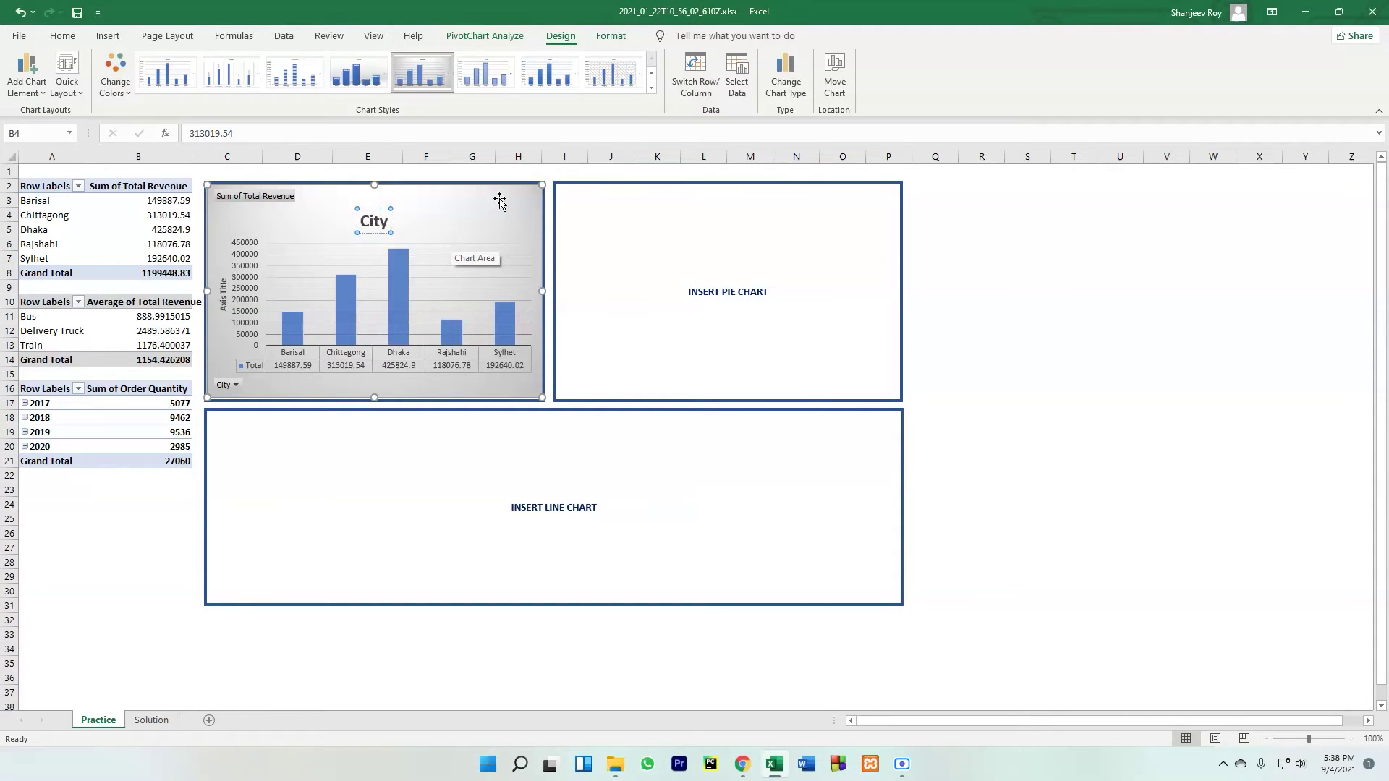
Insert a standard pie PivotChart from the Average of Total Revenue pivot table and place it over the INSERT PIE CHART frame
click(150, 317)
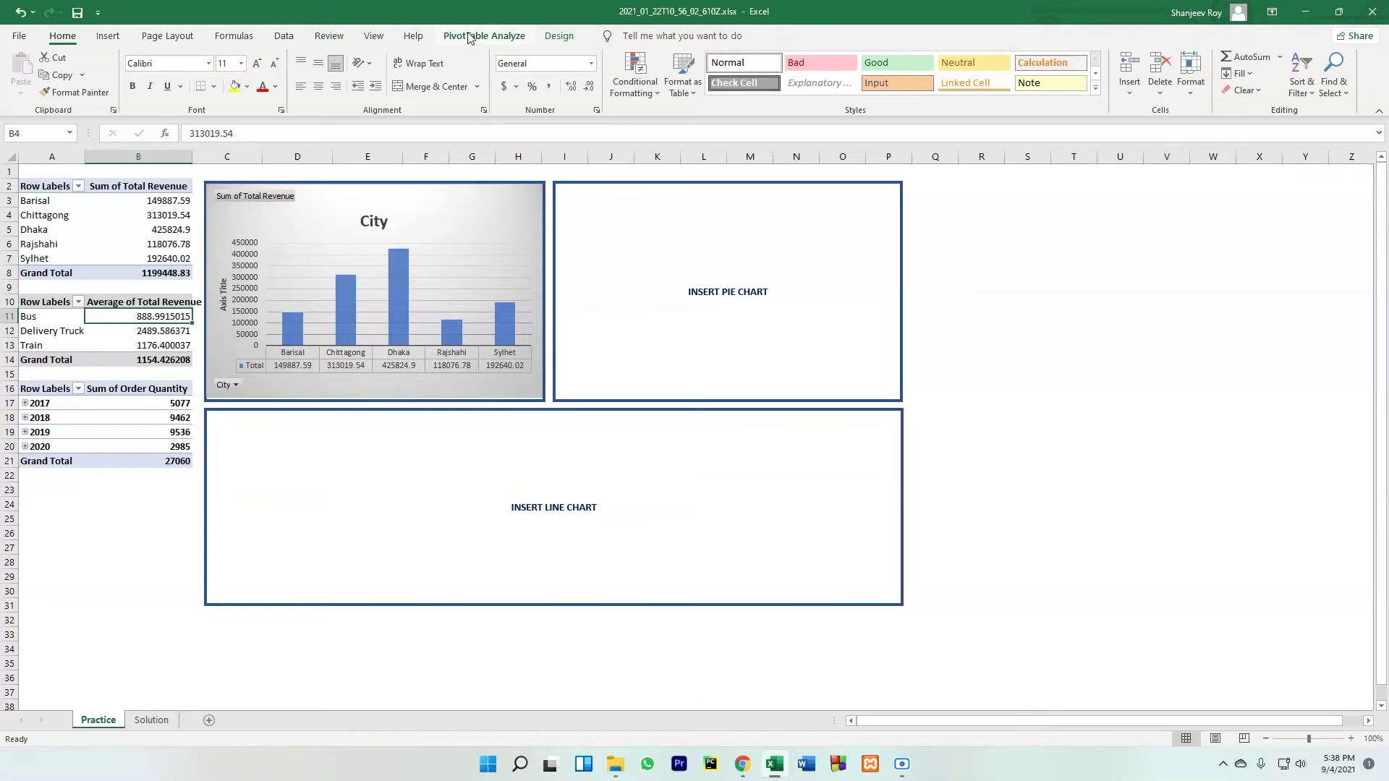
click(492, 36)
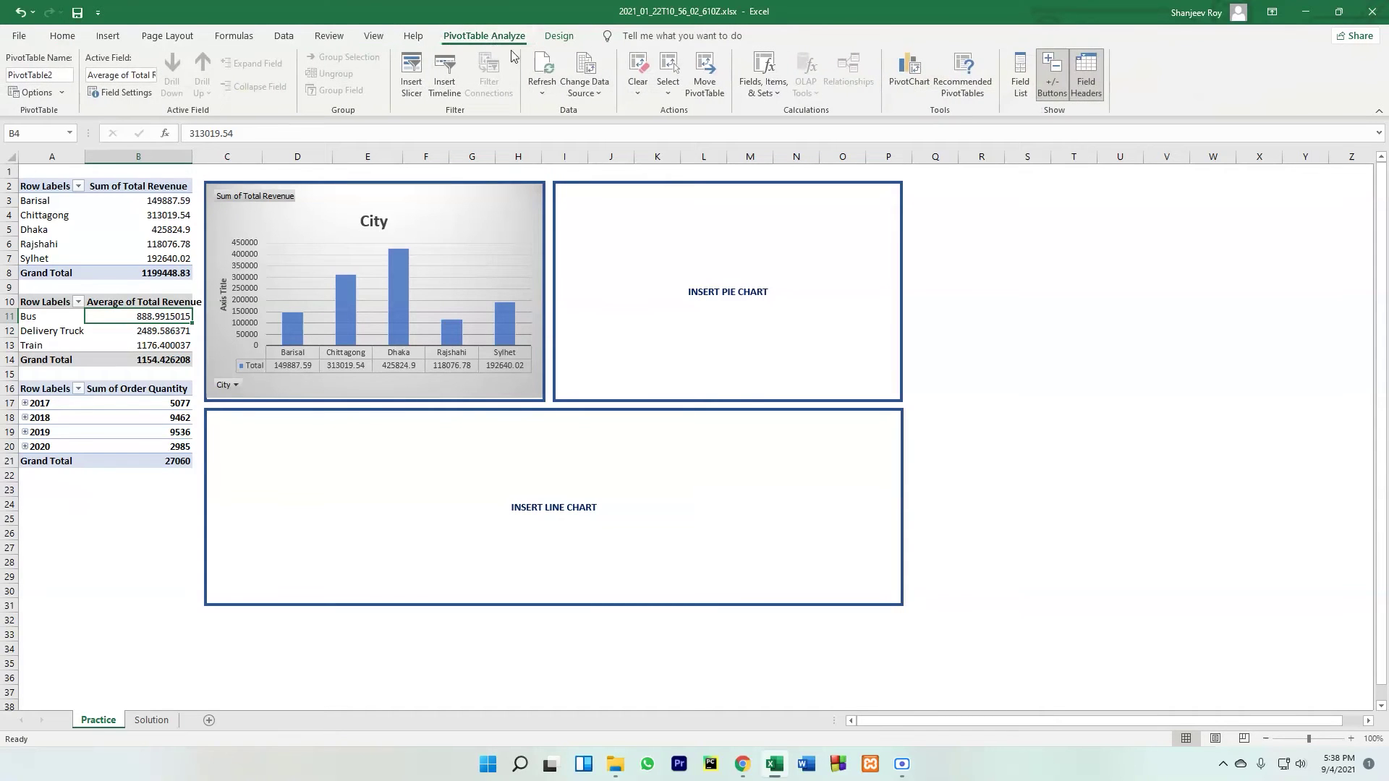
click(912, 72)
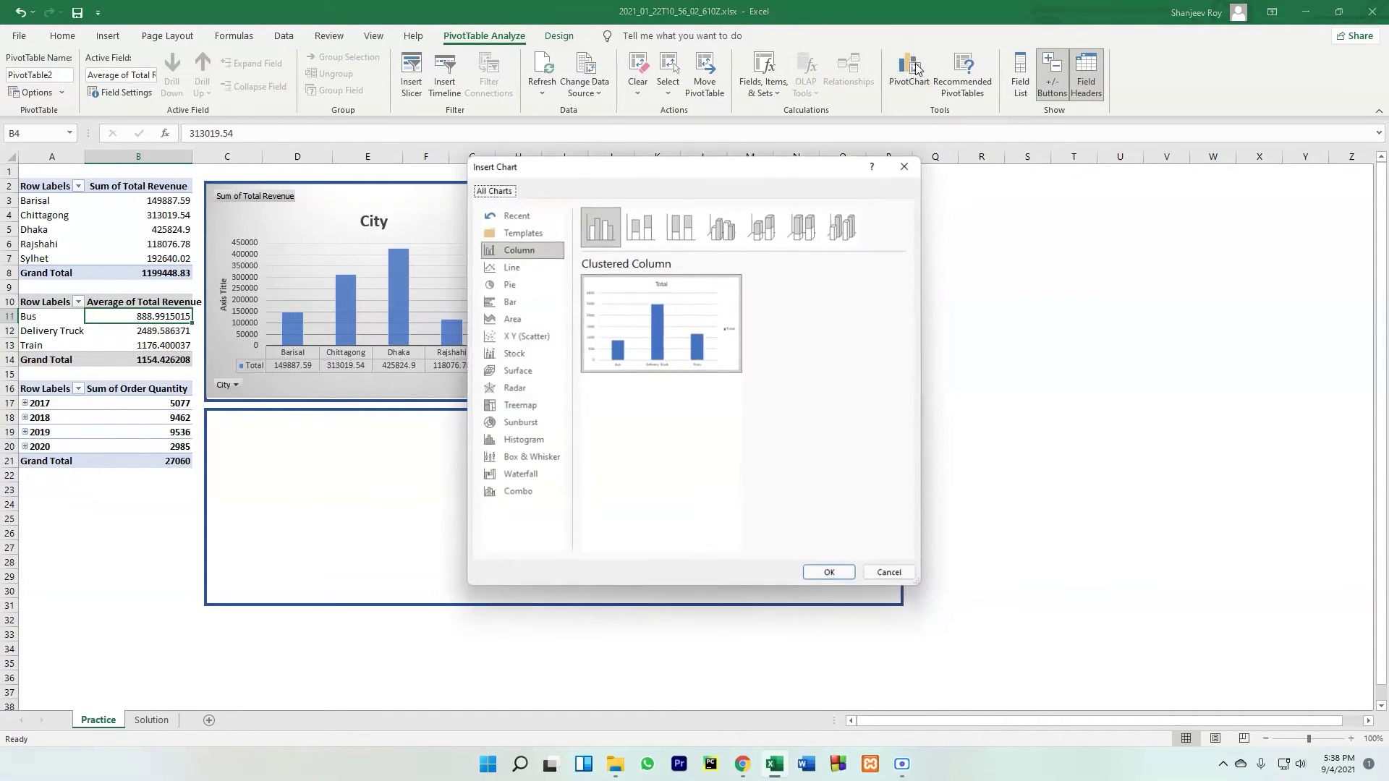
click(530, 289)
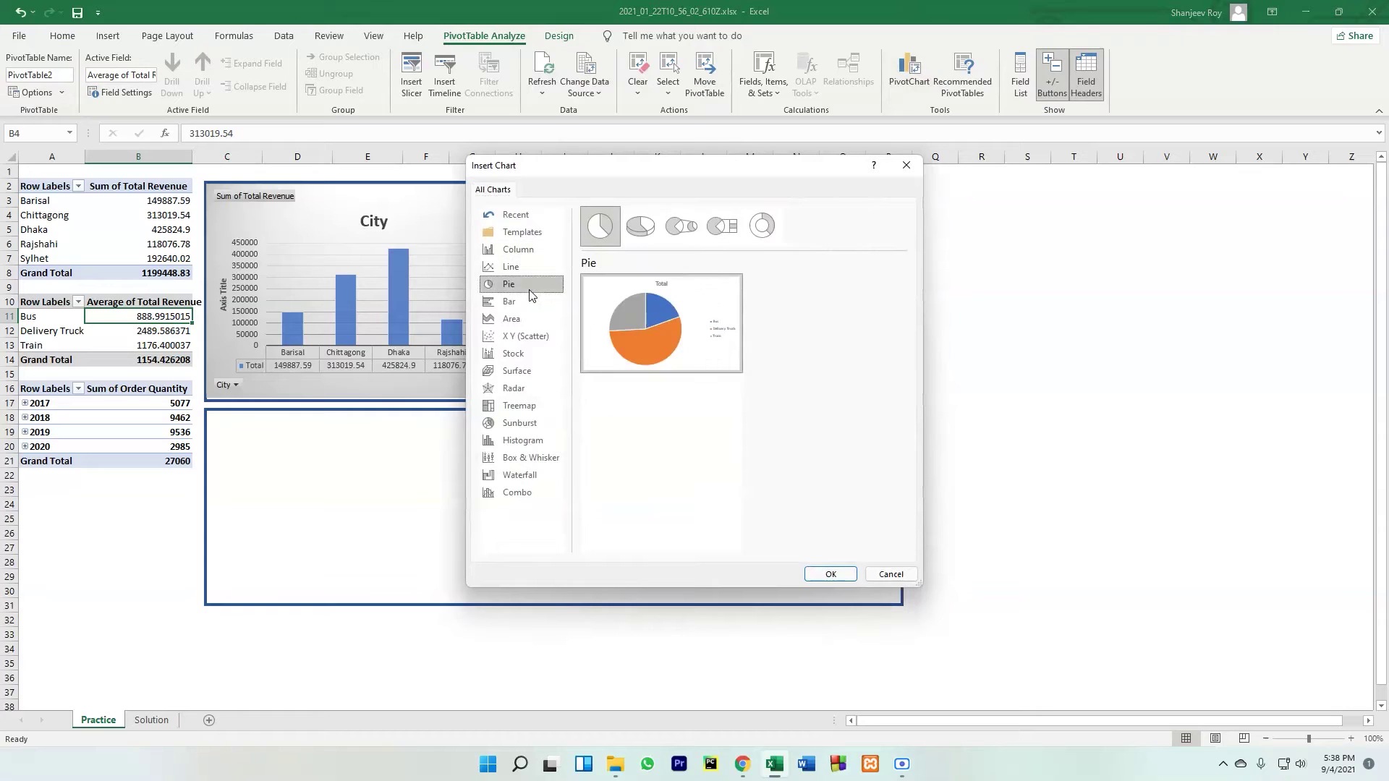
click(642, 235)
click(684, 226)
click(722, 227)
click(762, 226)
click(615, 228)
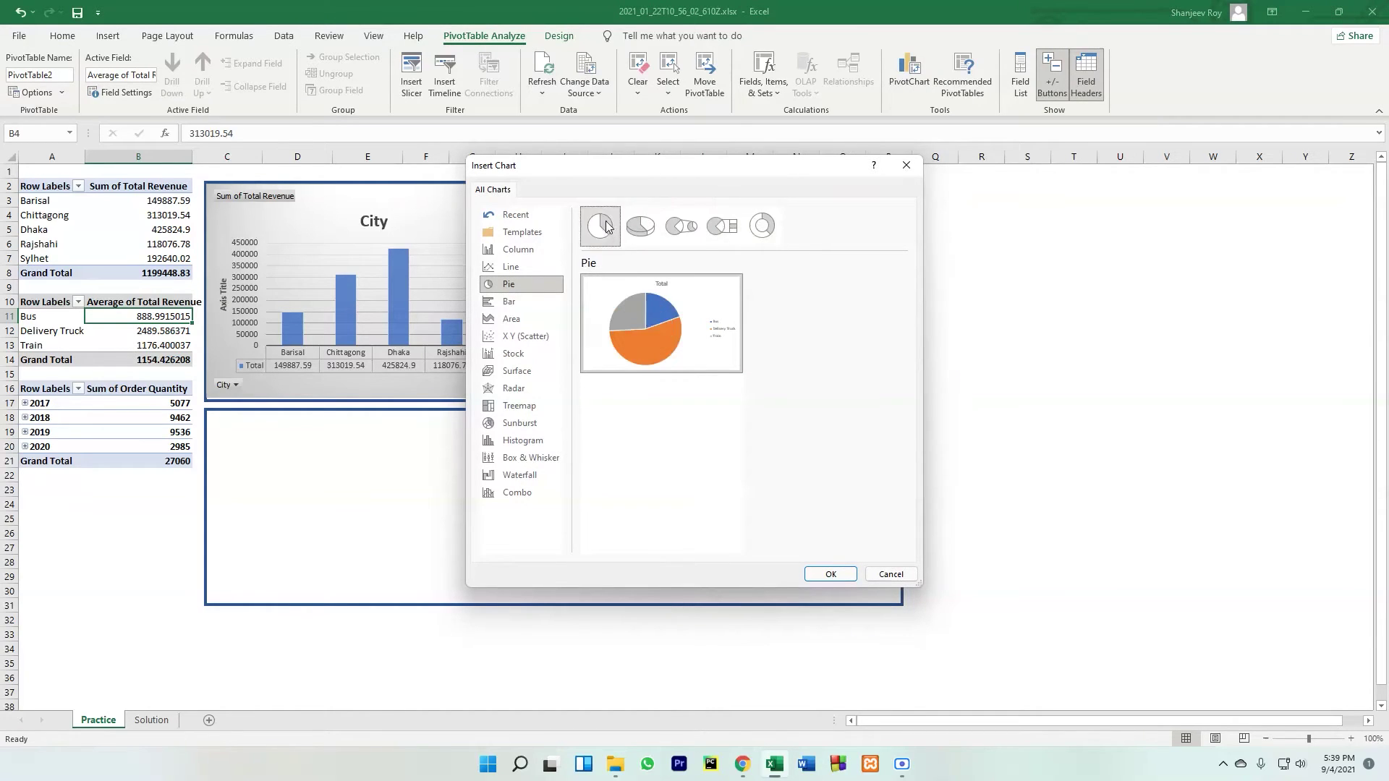
click(837, 572)
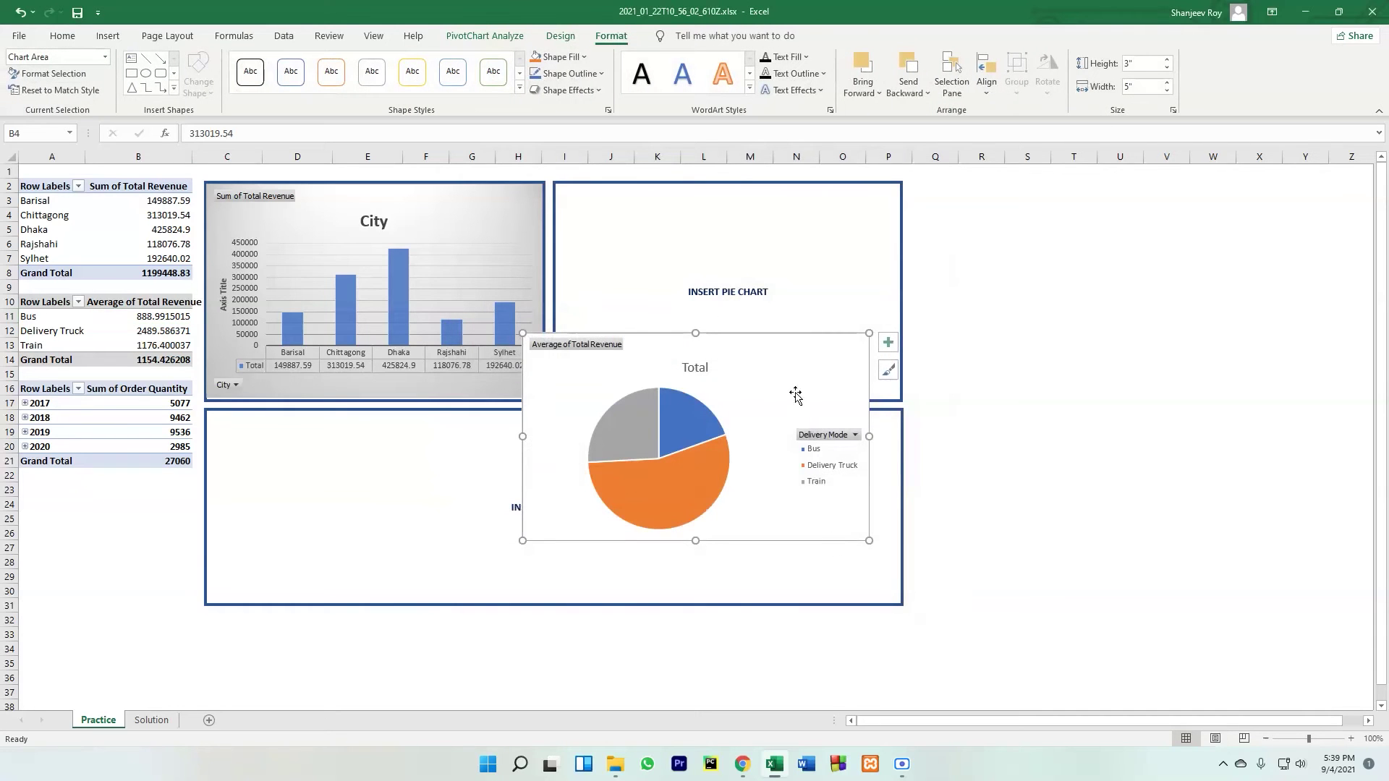
drag(818, 345, 852, 203)
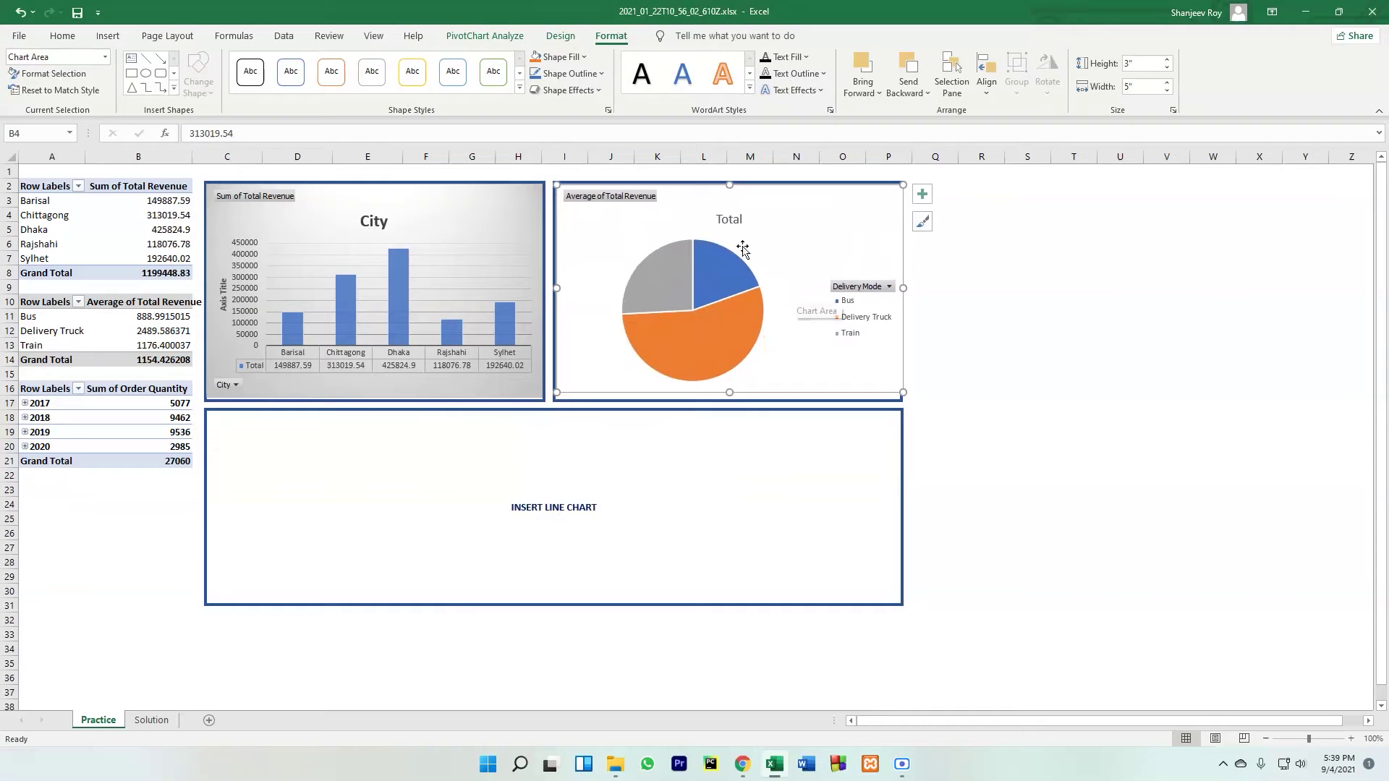
Give the pie chart the dark background style and the quick layout with percentage labels and a side legend
click(567, 36)
click(535, 79)
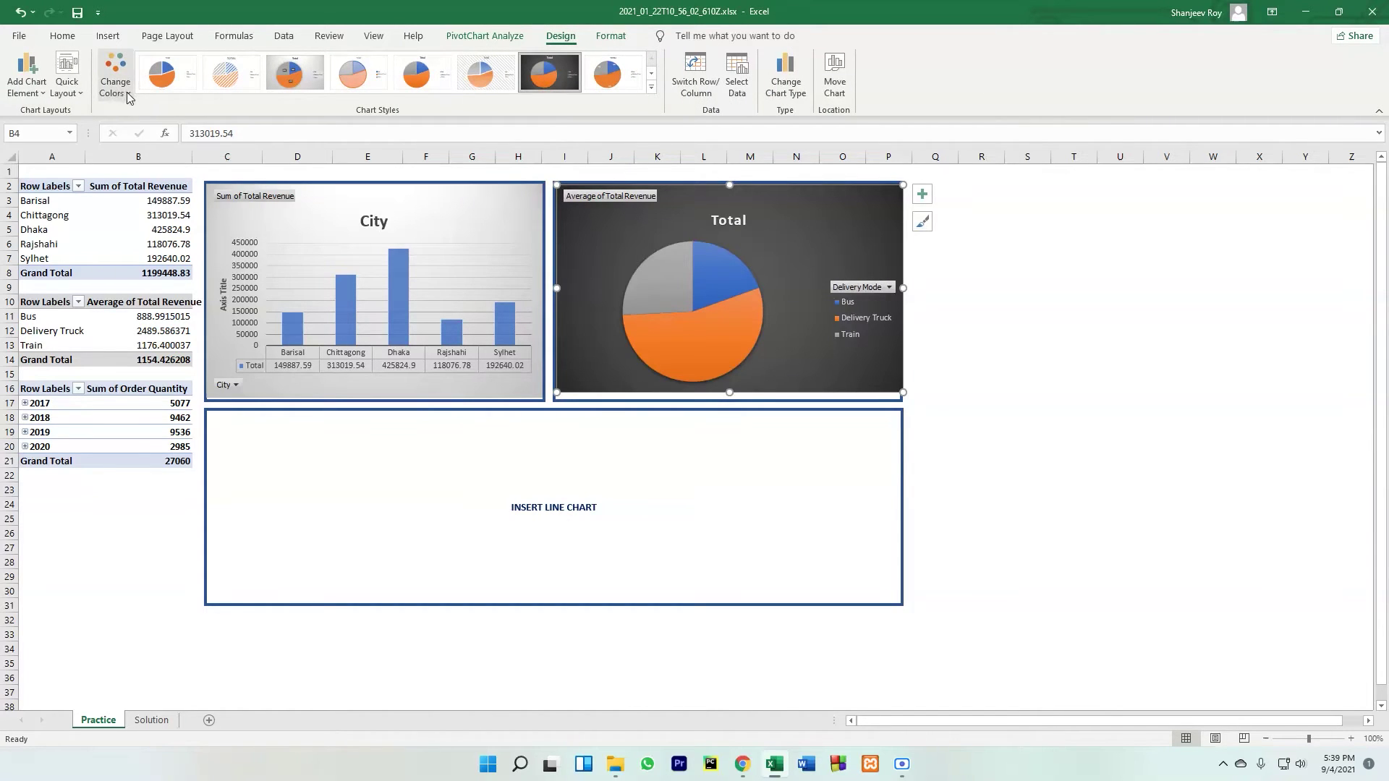
click(67, 81)
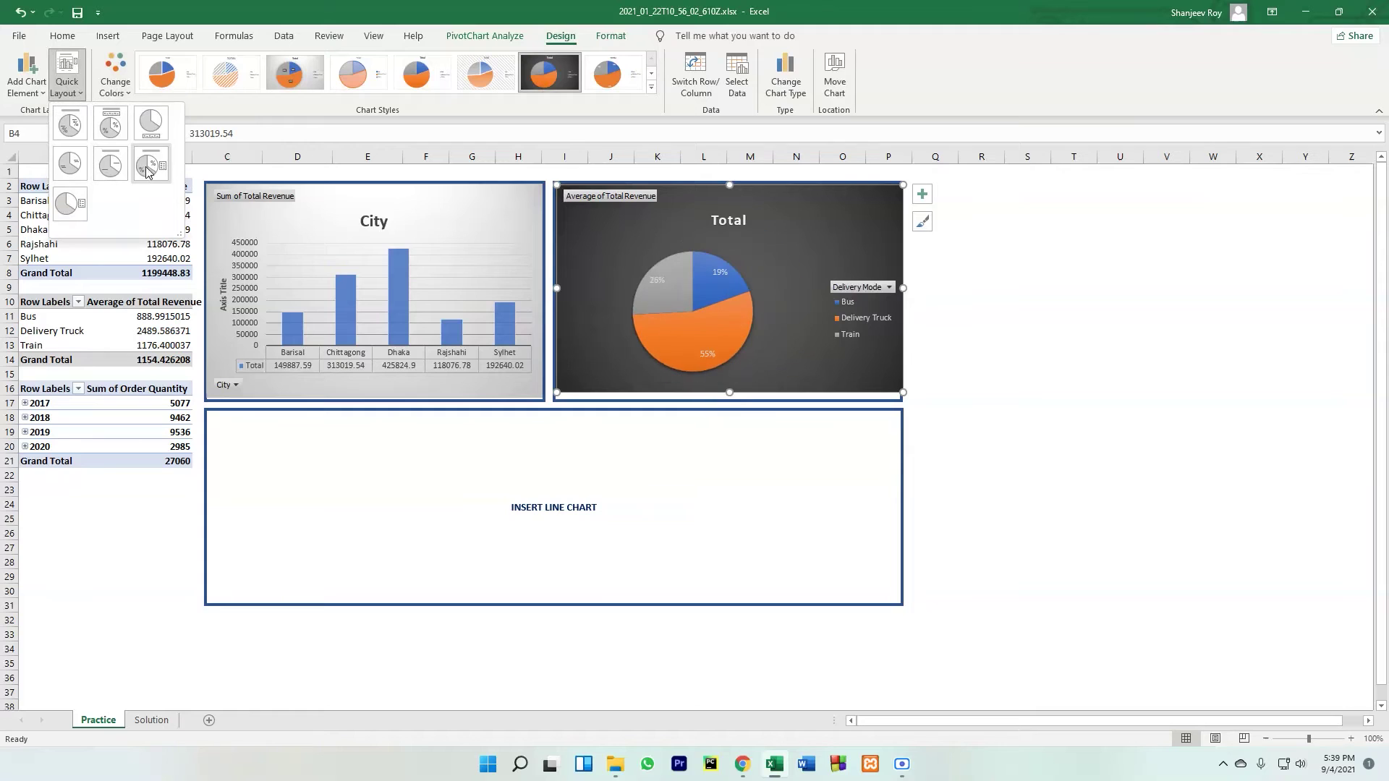
click(150, 169)
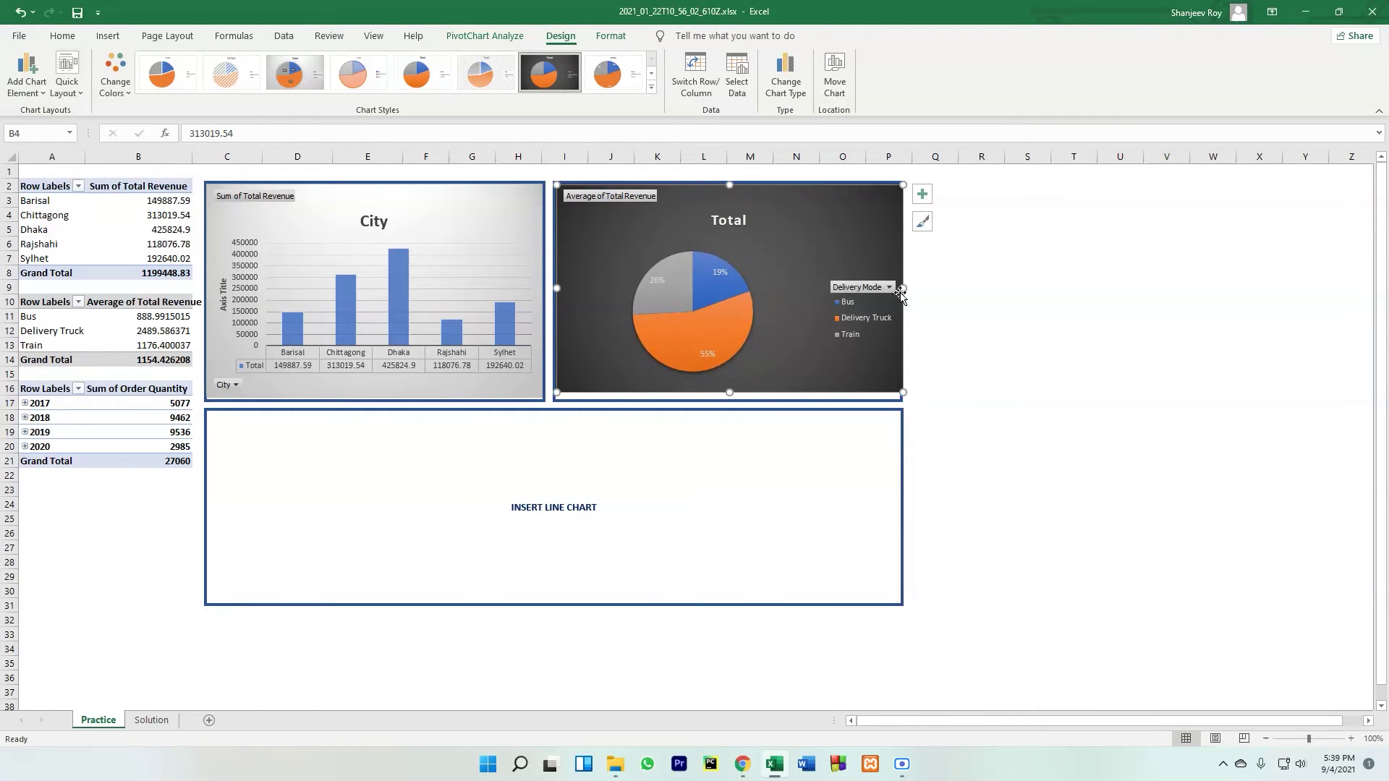
Resize the pie chart to fill its frame exactly and change its title to "Delivery mode"
drag(902, 287, 899, 290)
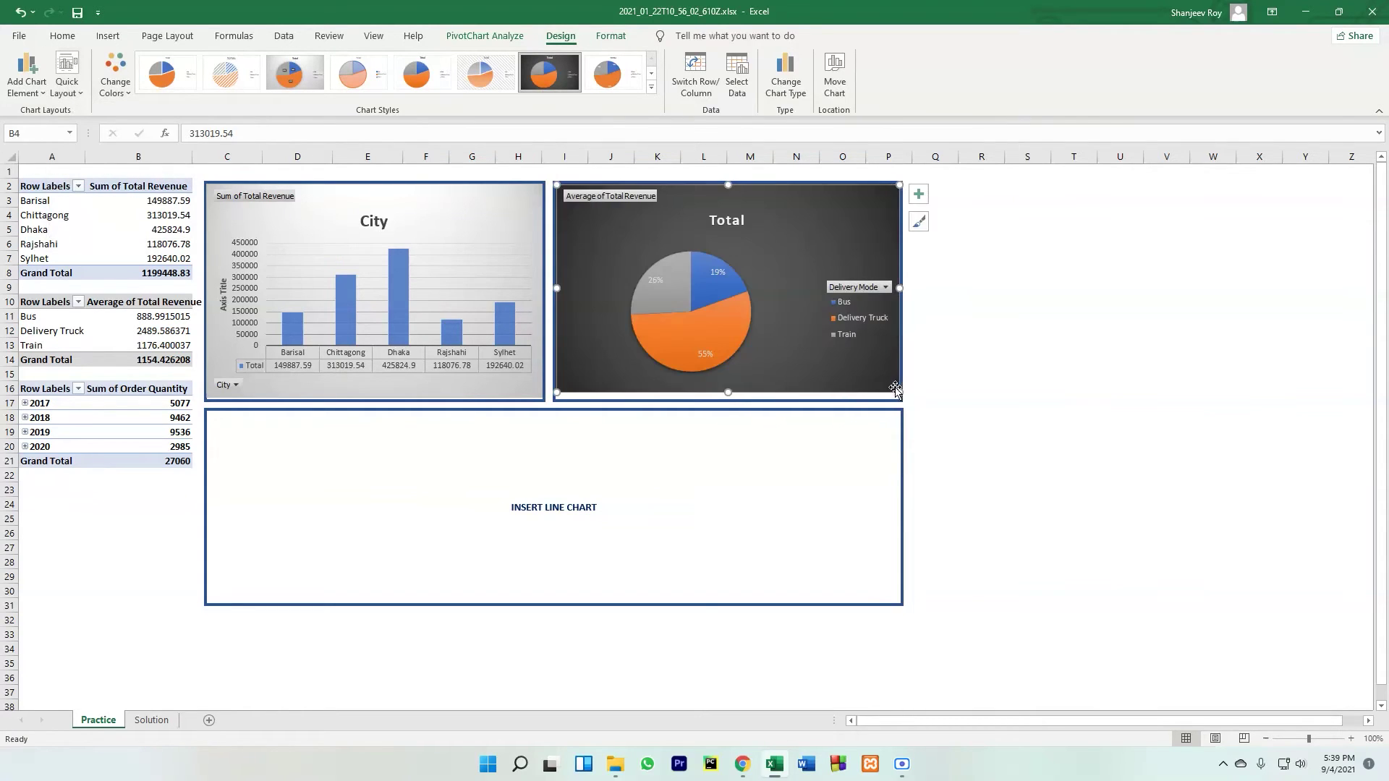
drag(899, 392, 901, 399)
click(737, 226)
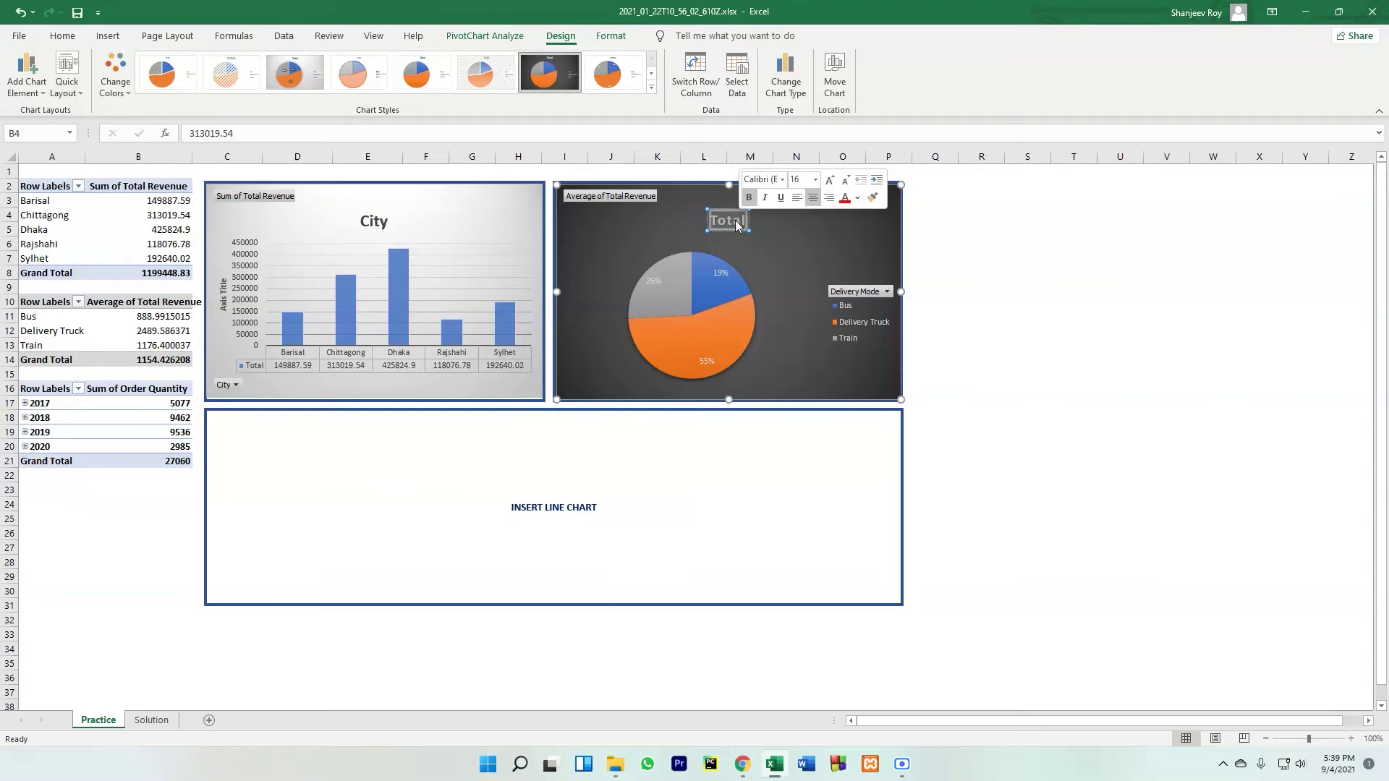
text(Delivery)
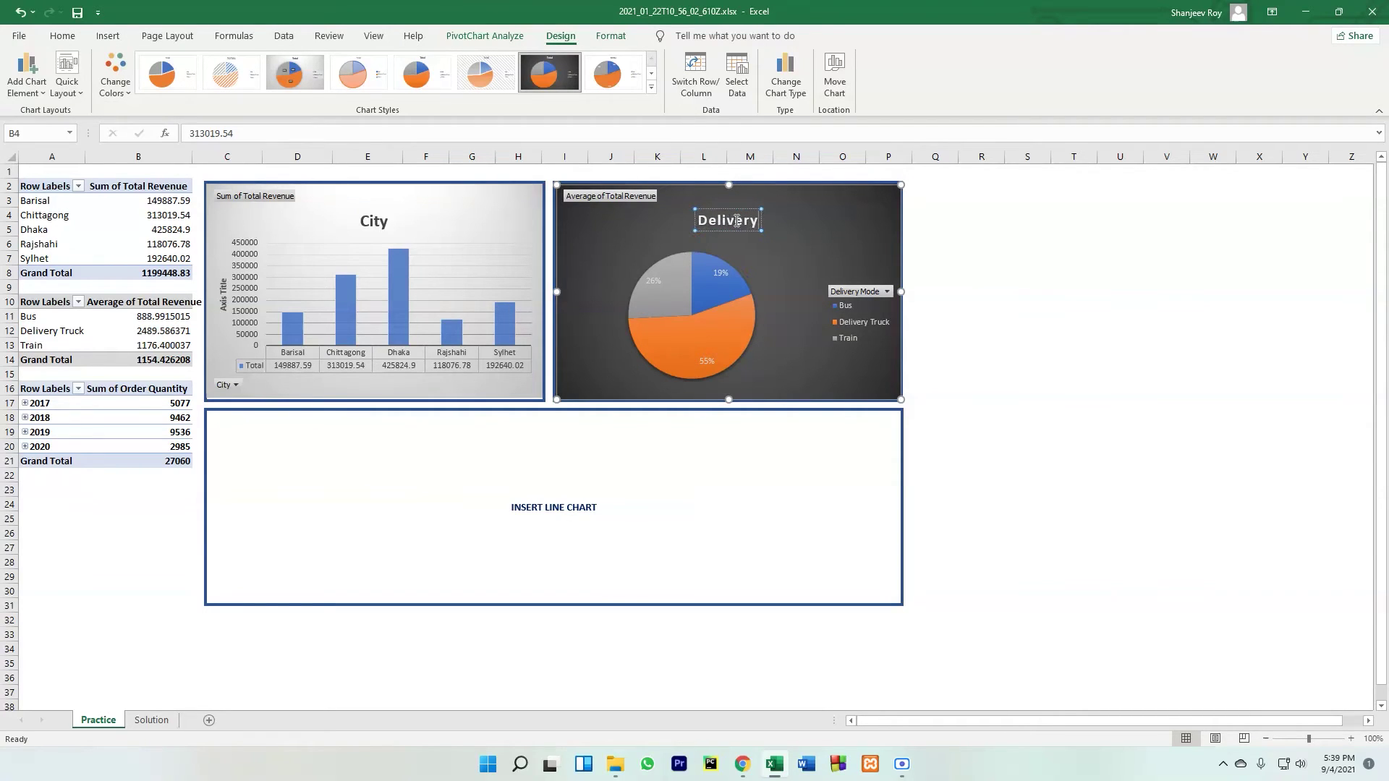
text( mode)
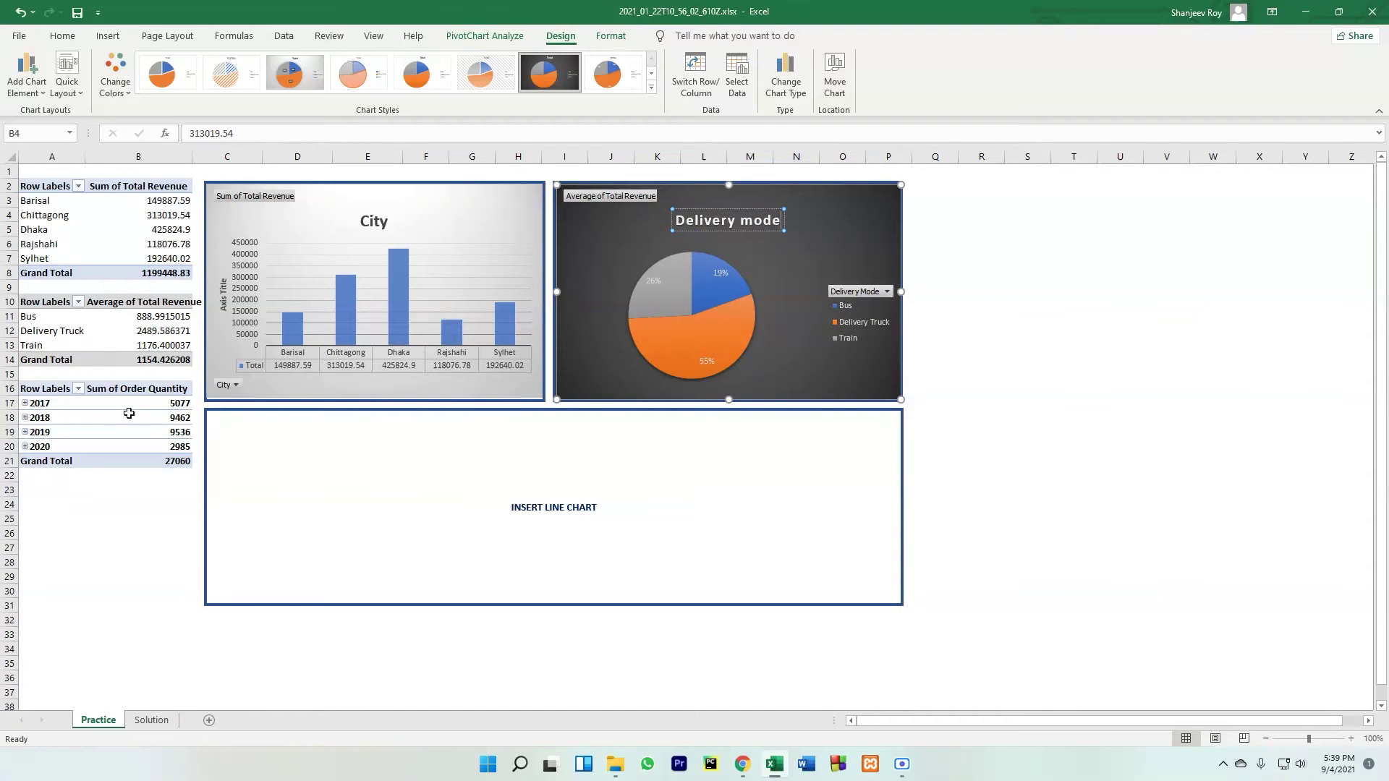
Insert a Line with Markers PivotChart from the Sum of Order Quantity pivot table
click(162, 416)
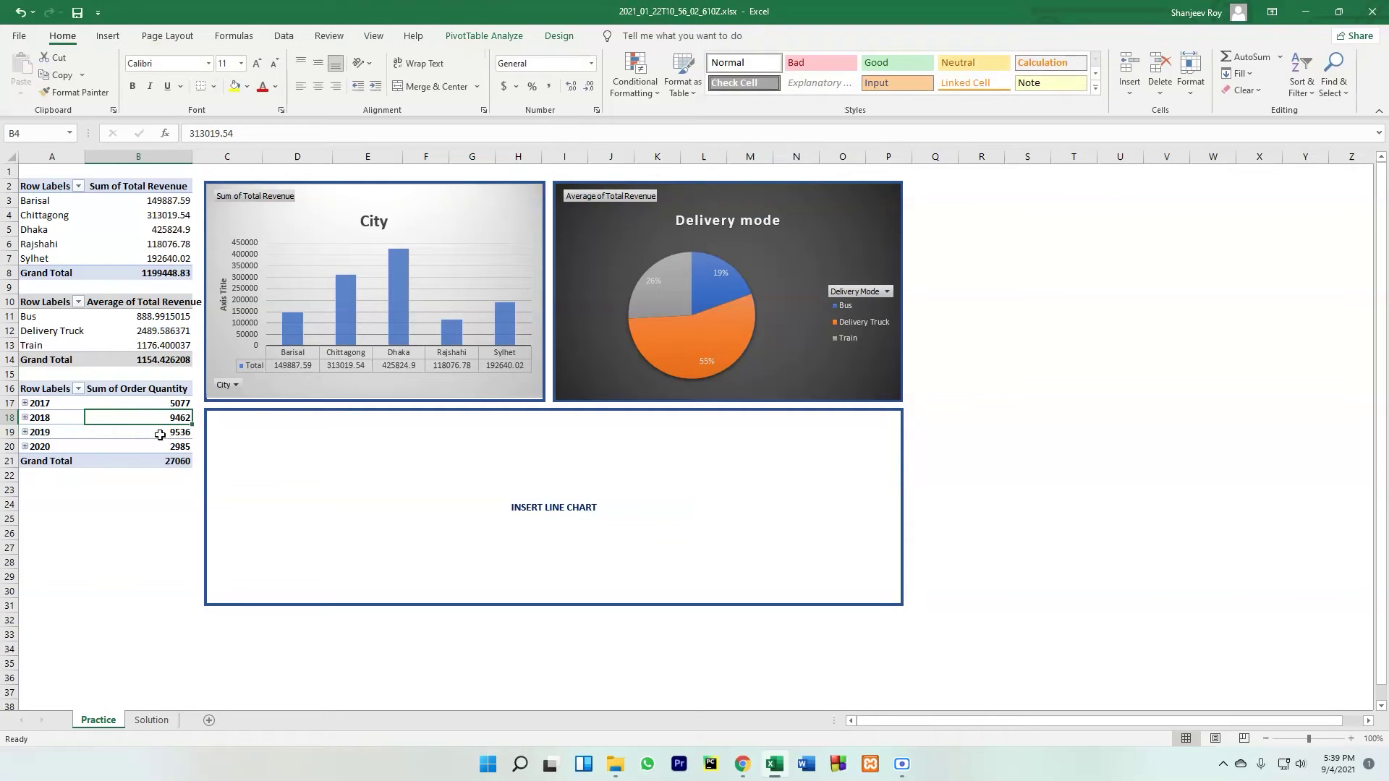
mouse_move(160, 435)
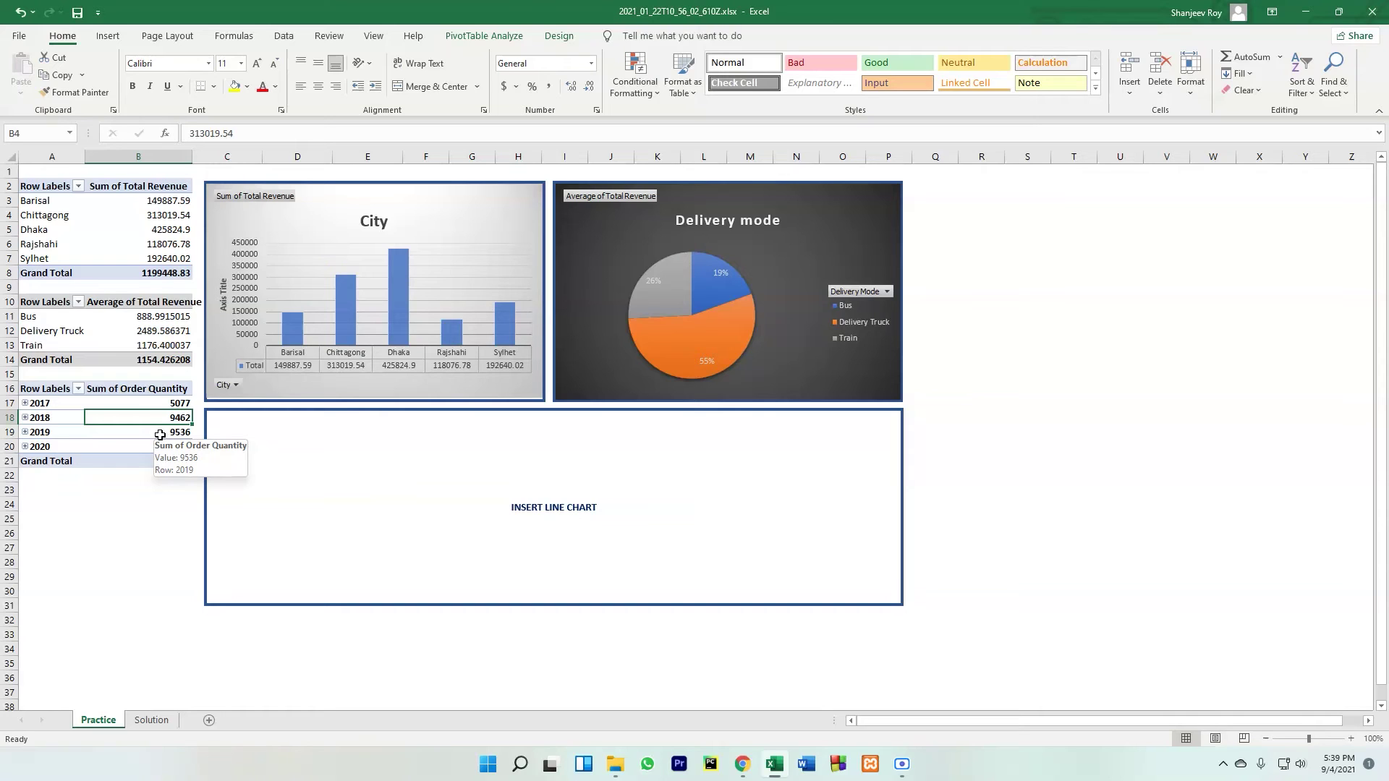
click(492, 36)
click(910, 81)
key(Escape)
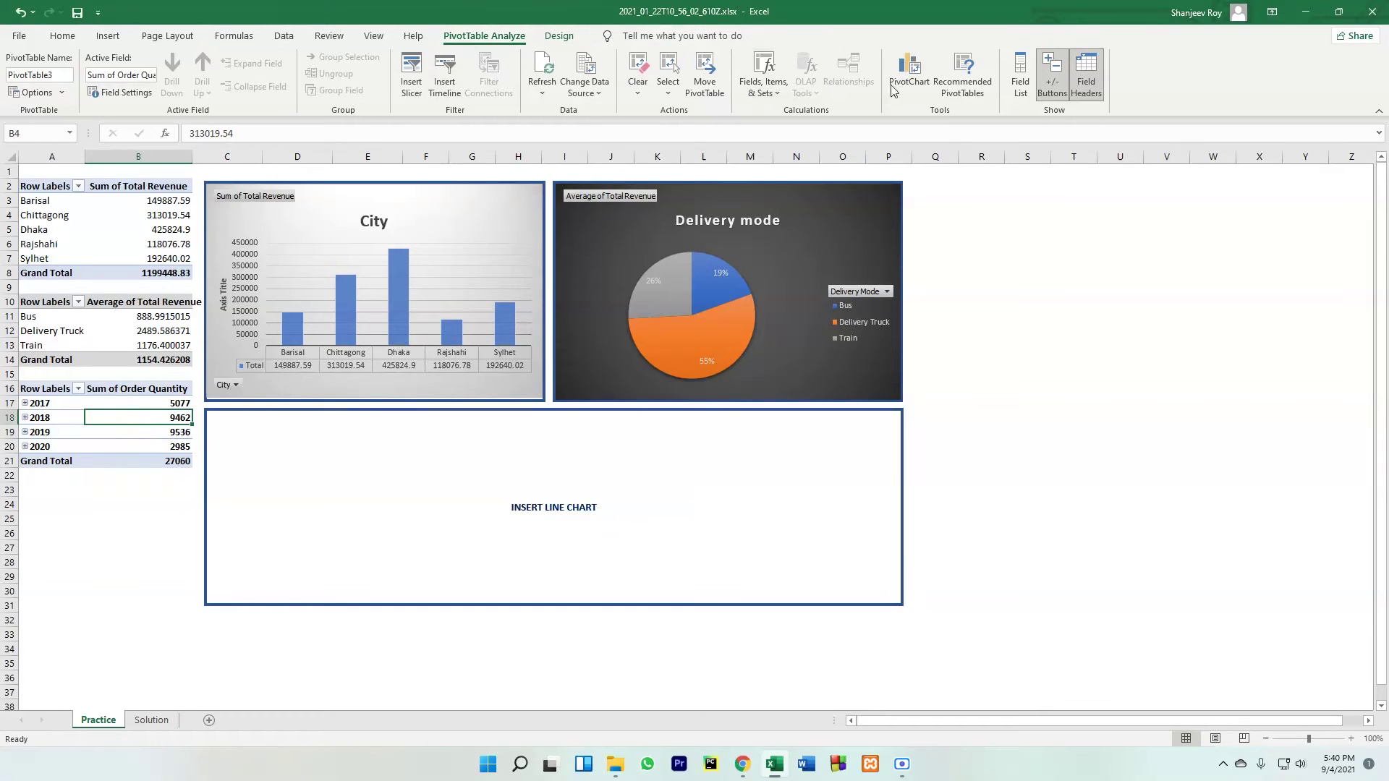
click(912, 77)
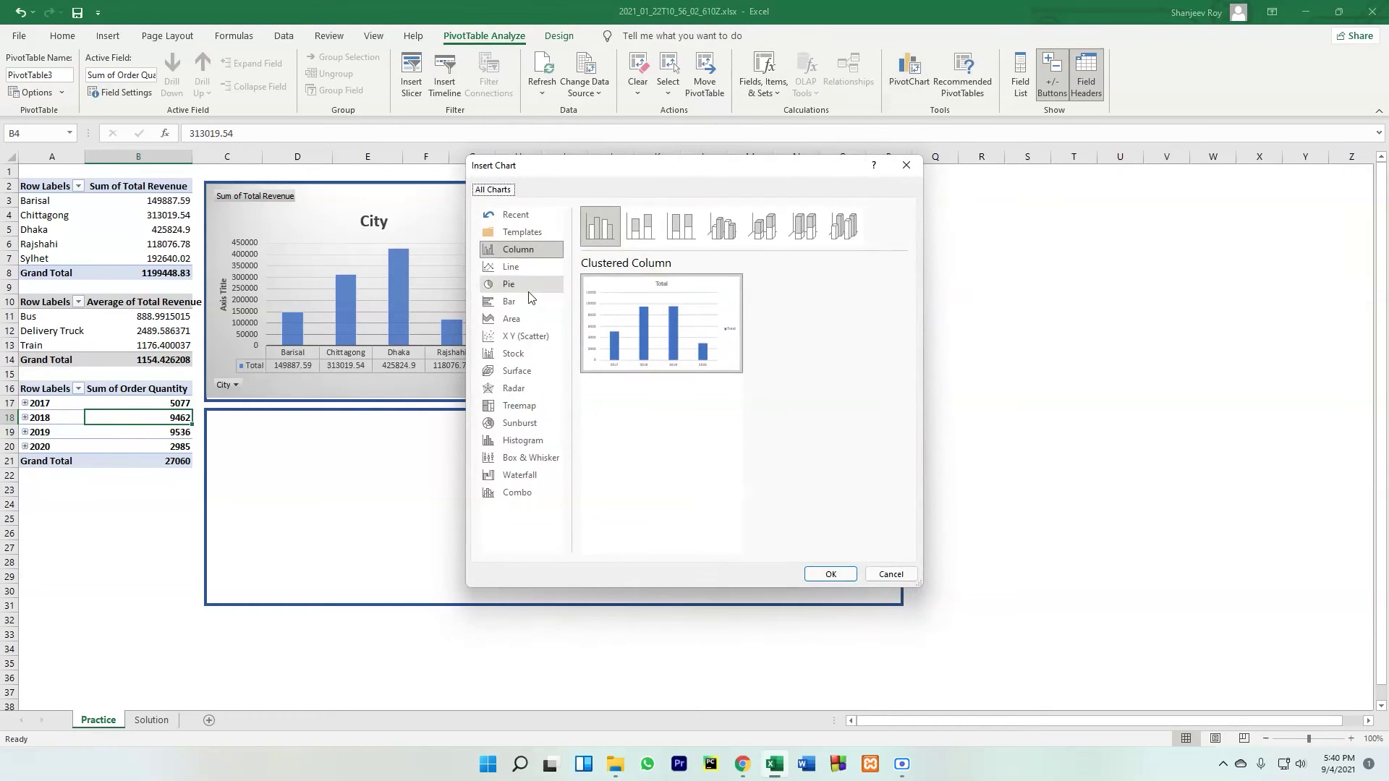
click(528, 269)
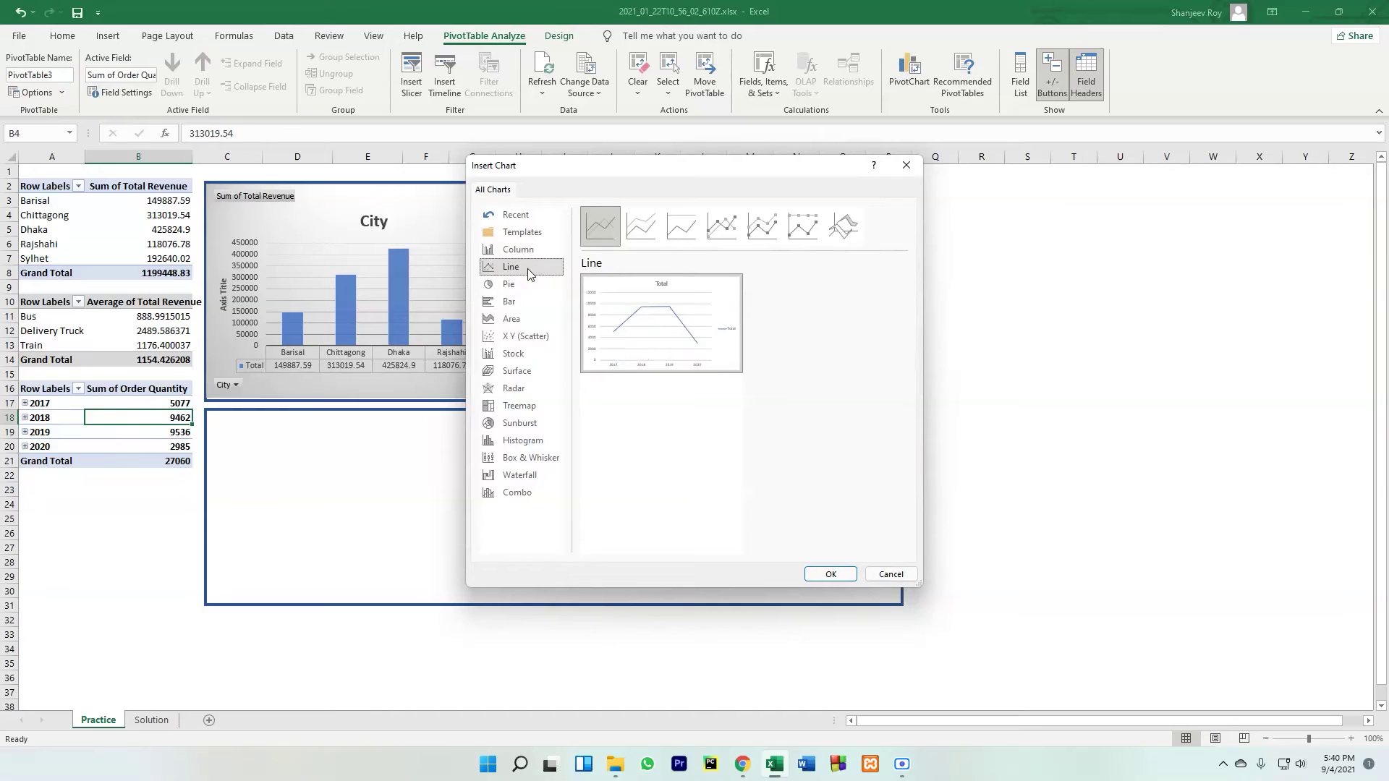
click(721, 230)
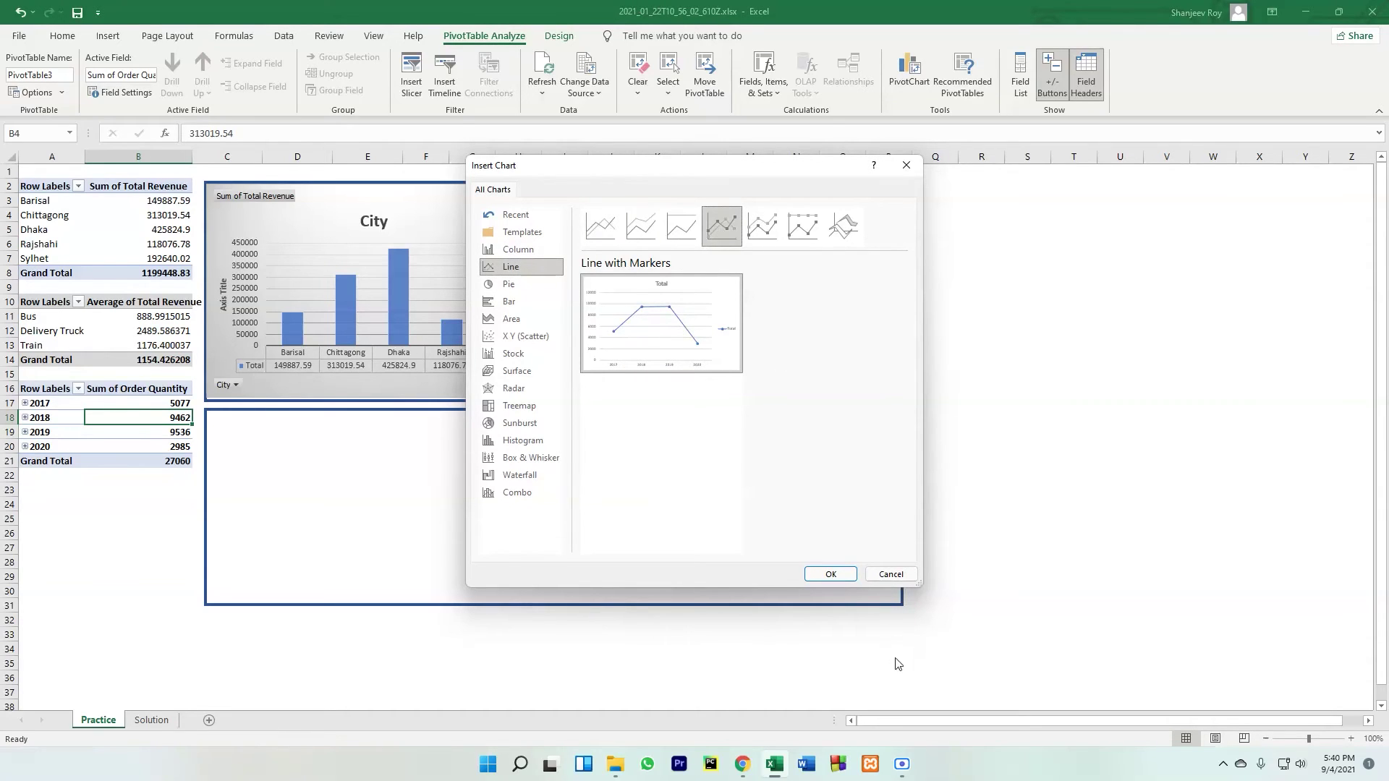
click(832, 574)
Move the line chart into the INSERT LINE CHART frame and resize it to about 10.03" wide and 2.76" high
drag(806, 365, 716, 428)
drag(606, 616, 606, 600)
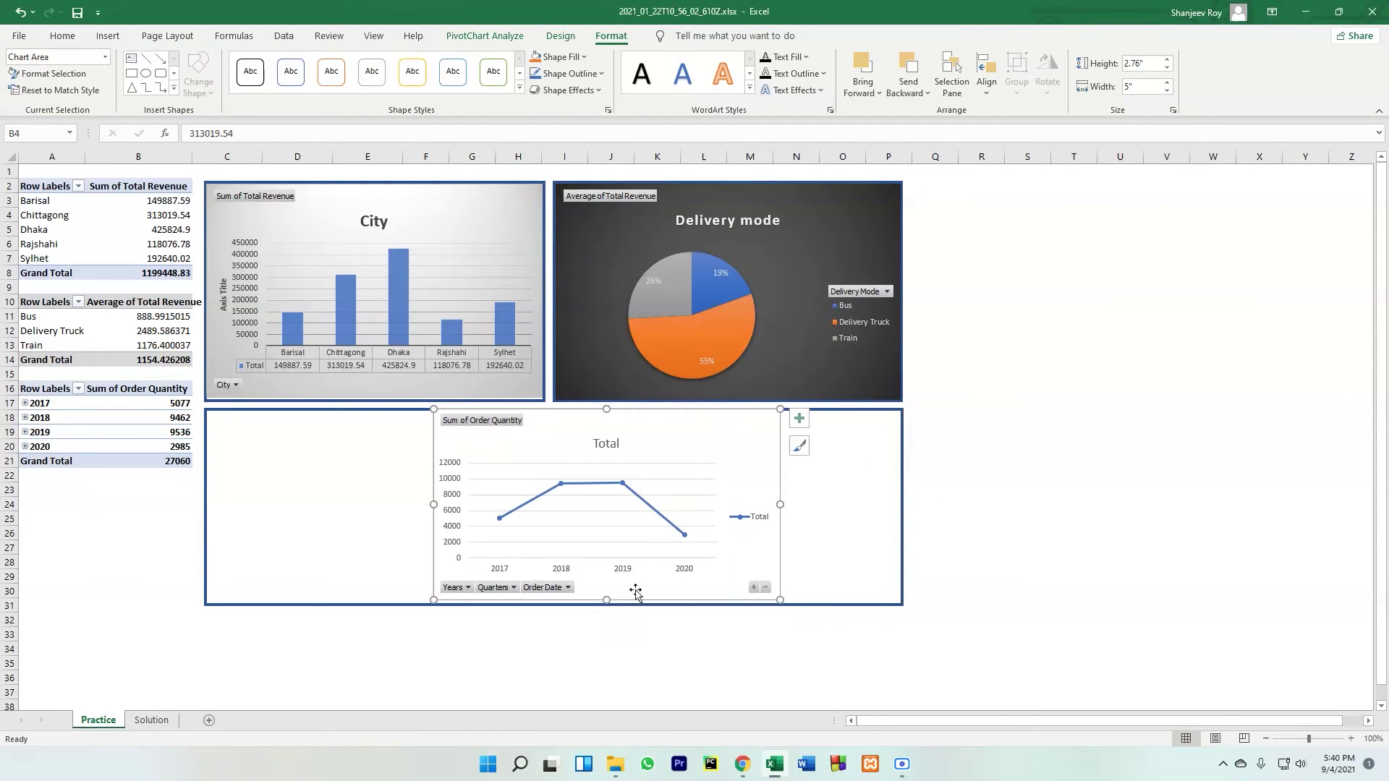
drag(781, 505, 902, 505)
drag(433, 504, 206, 513)
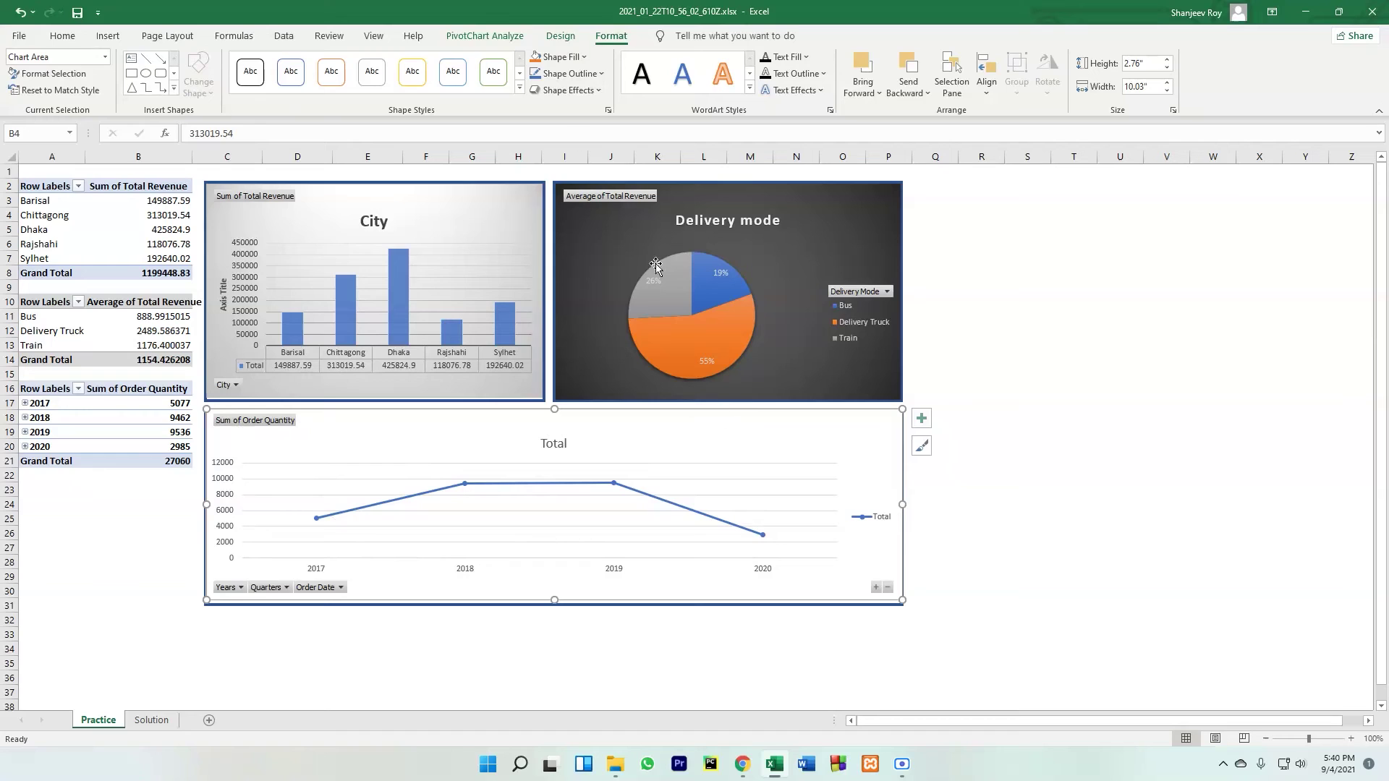
Give the line chart the white style with vertical gridlines, diamond markers and a bold uppercase title
click(570, 35)
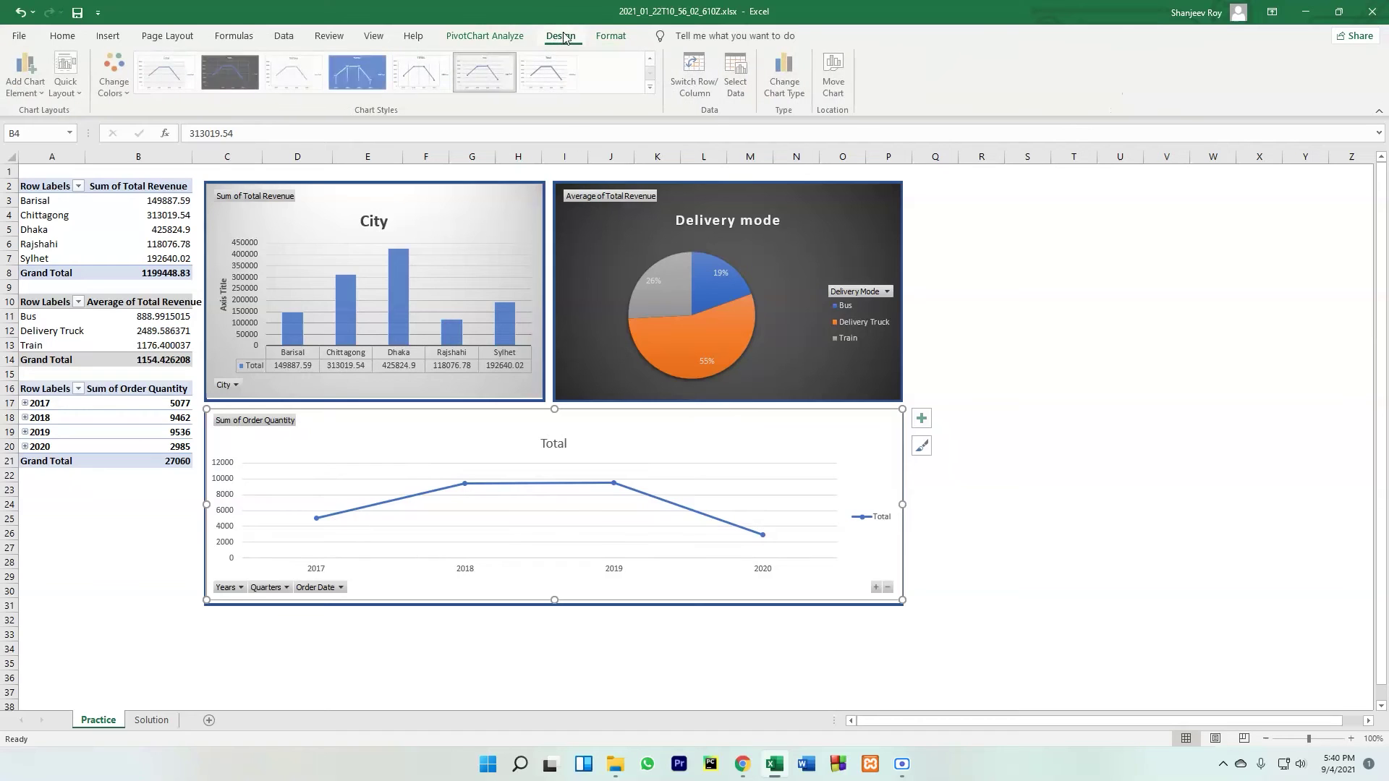
click(425, 76)
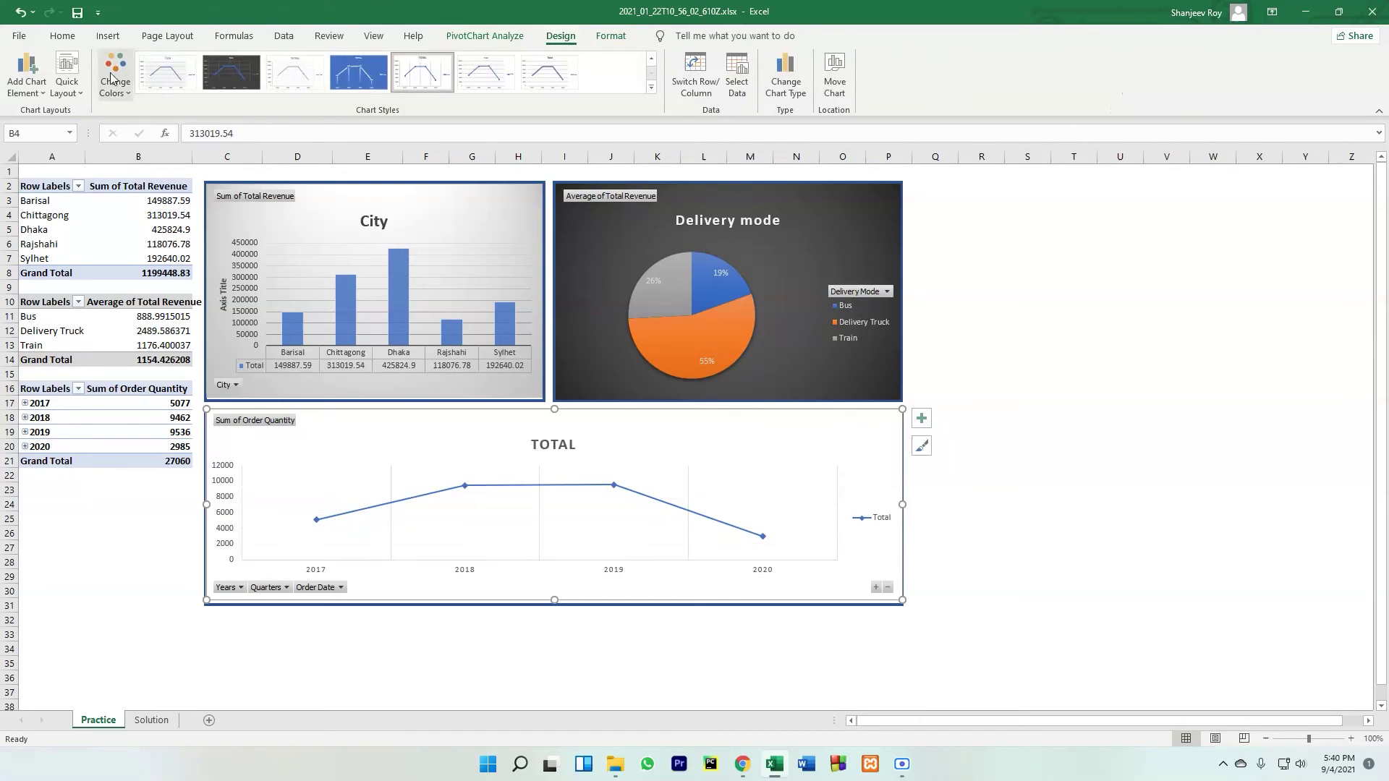
click(68, 85)
click(75, 93)
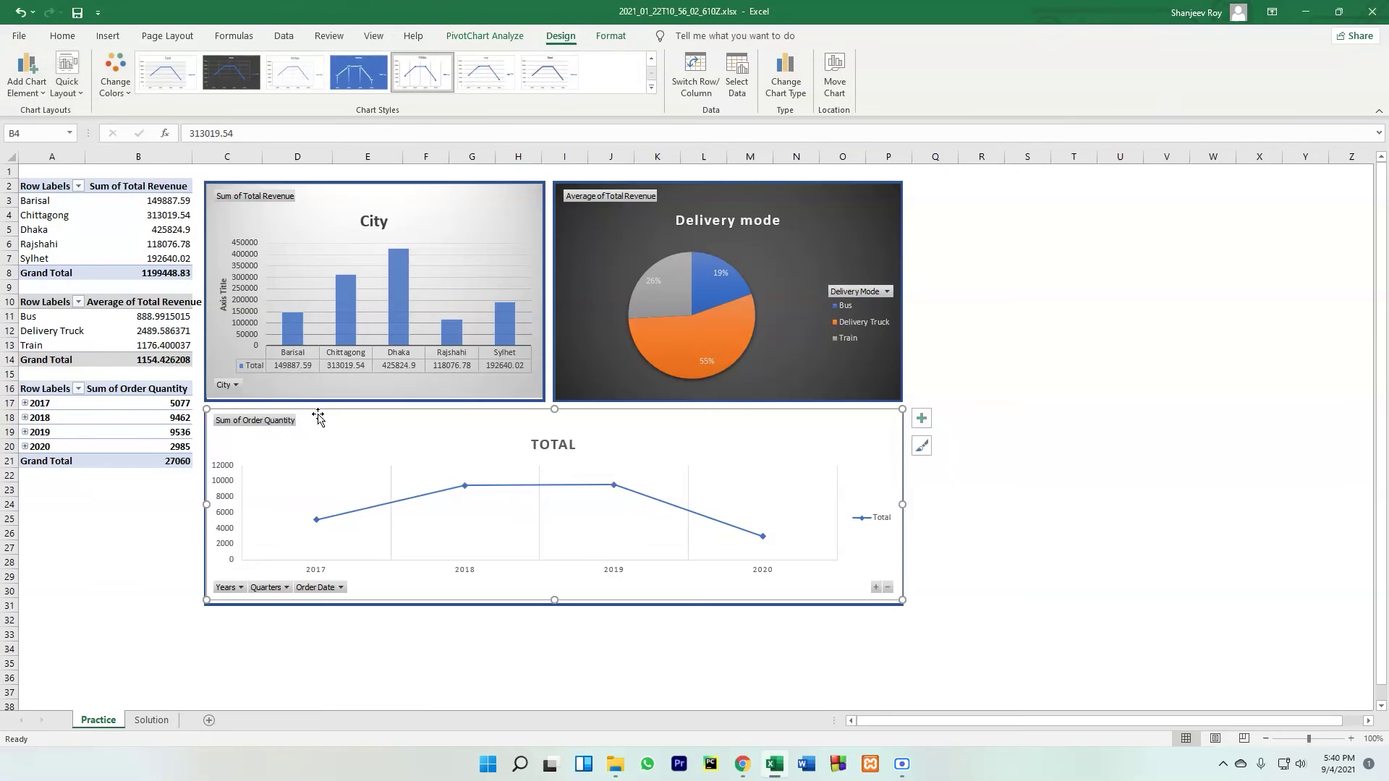